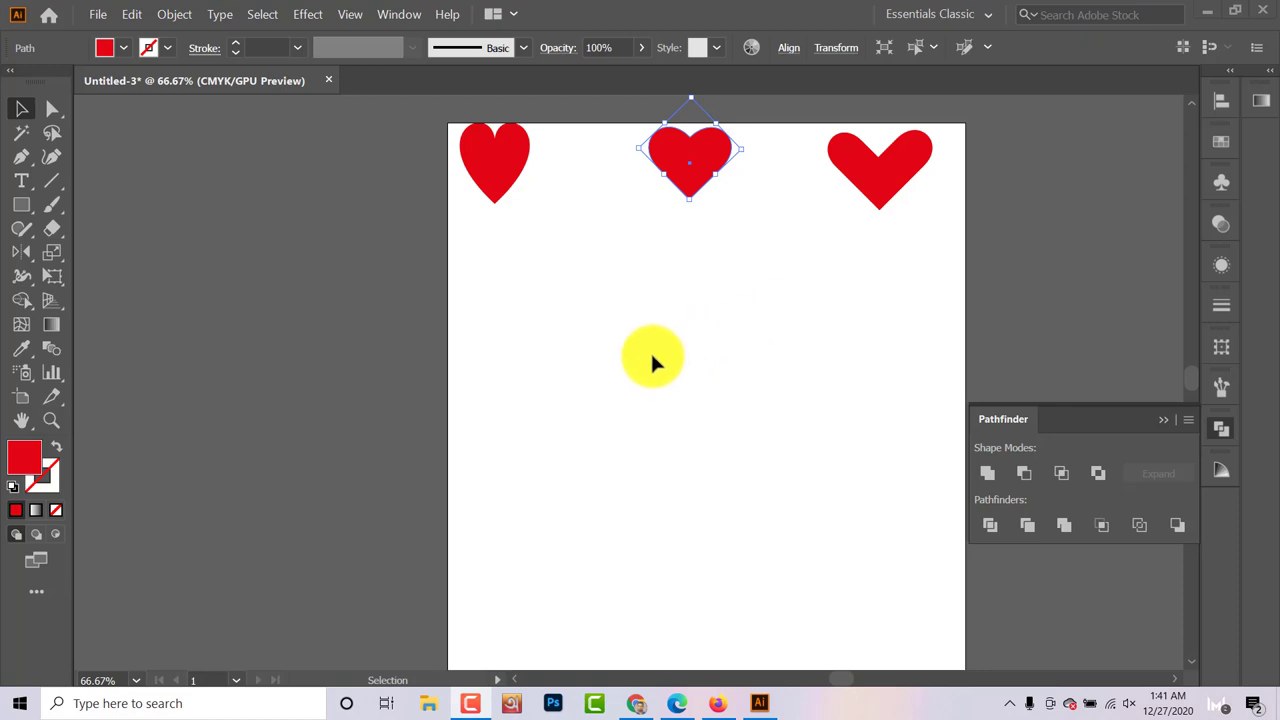
- Draw a red half-heart below the first heart with the Pen tool: straight right edge, curved left side
{"action": "key", "text": "p"}
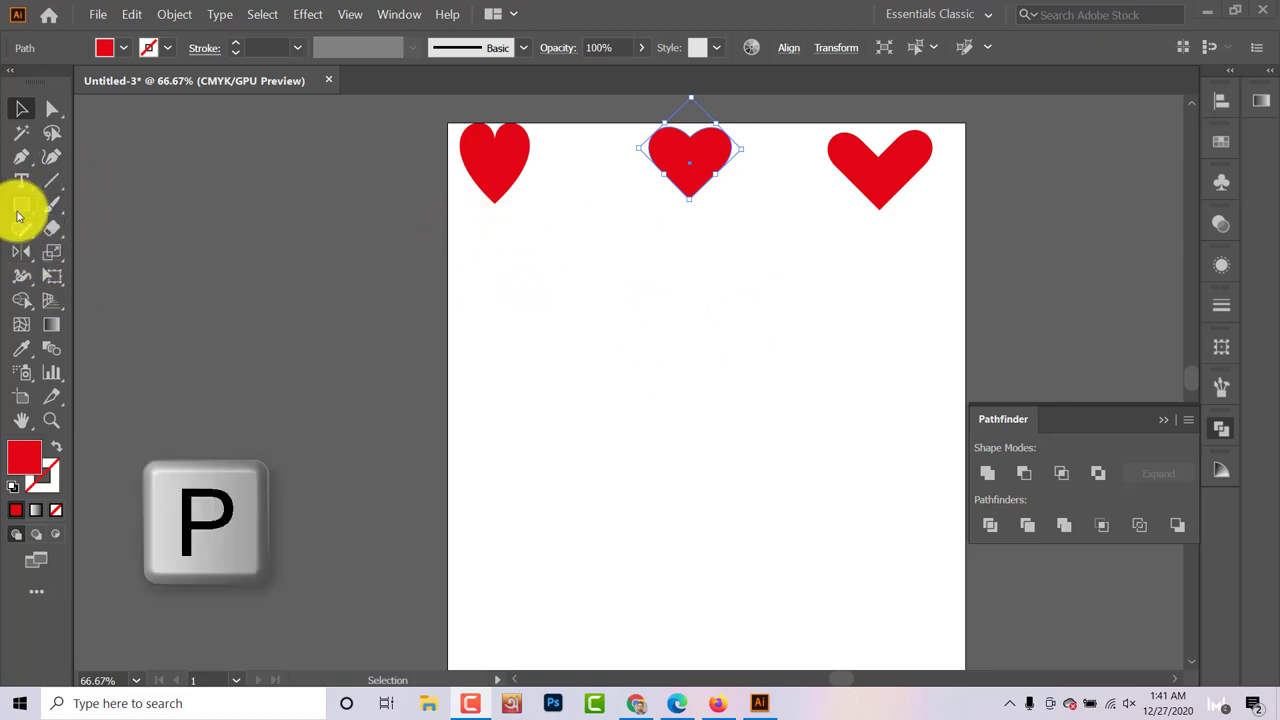
{"action": "left_click", "coordinate": [16, 157]}
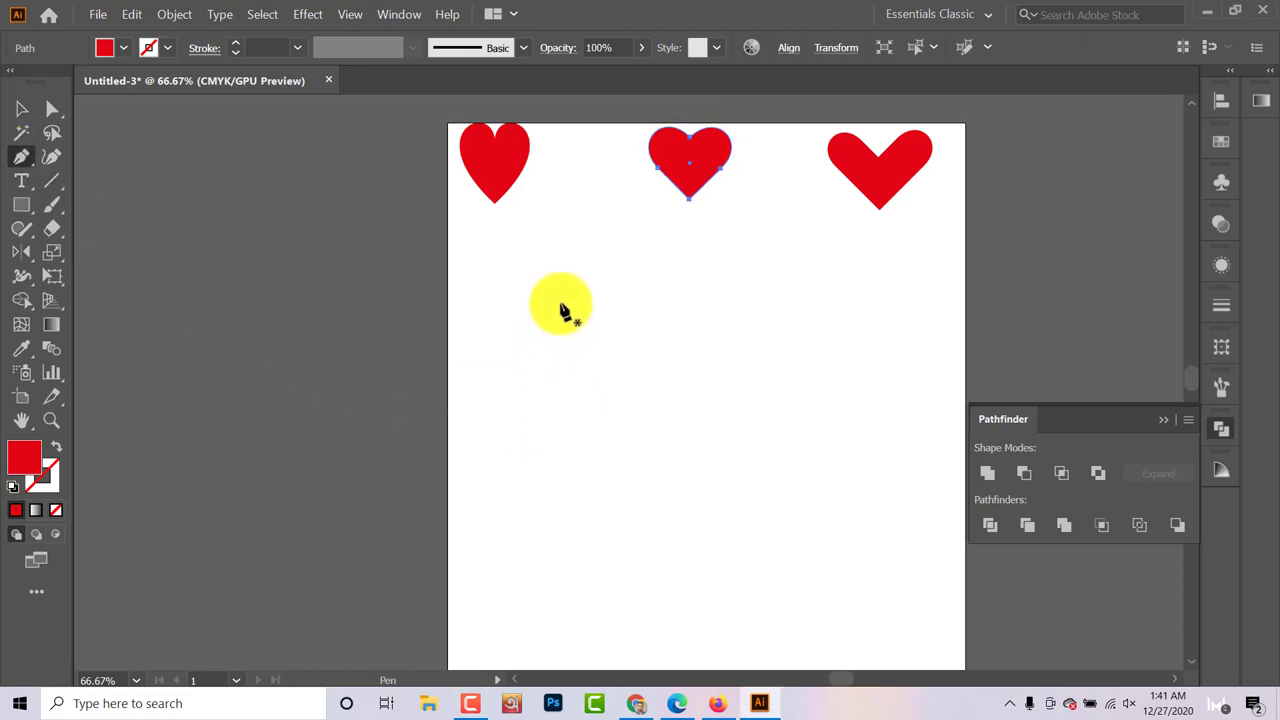
{"action": "left_click_drag", "start_coordinate": [560, 302], "coordinate": [565, 345]}
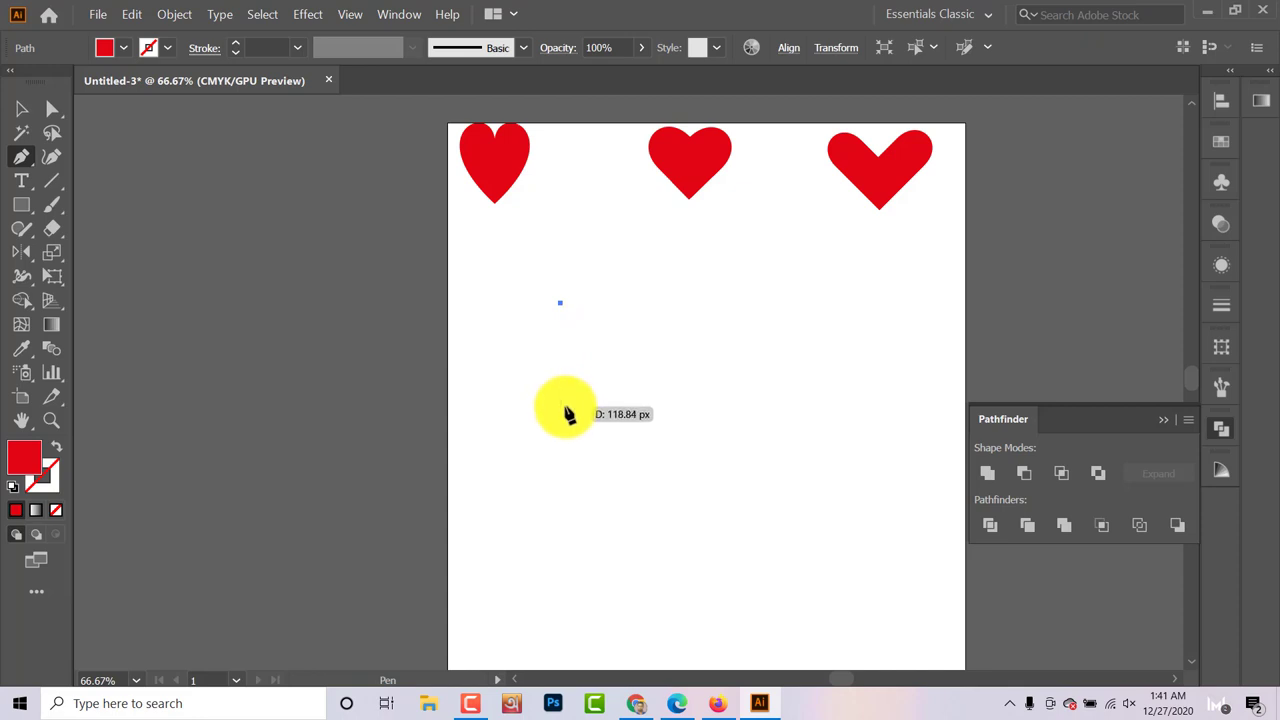
{"action": "left_click_drag", "start_coordinate": [567, 409], "coordinate": [567, 414]}
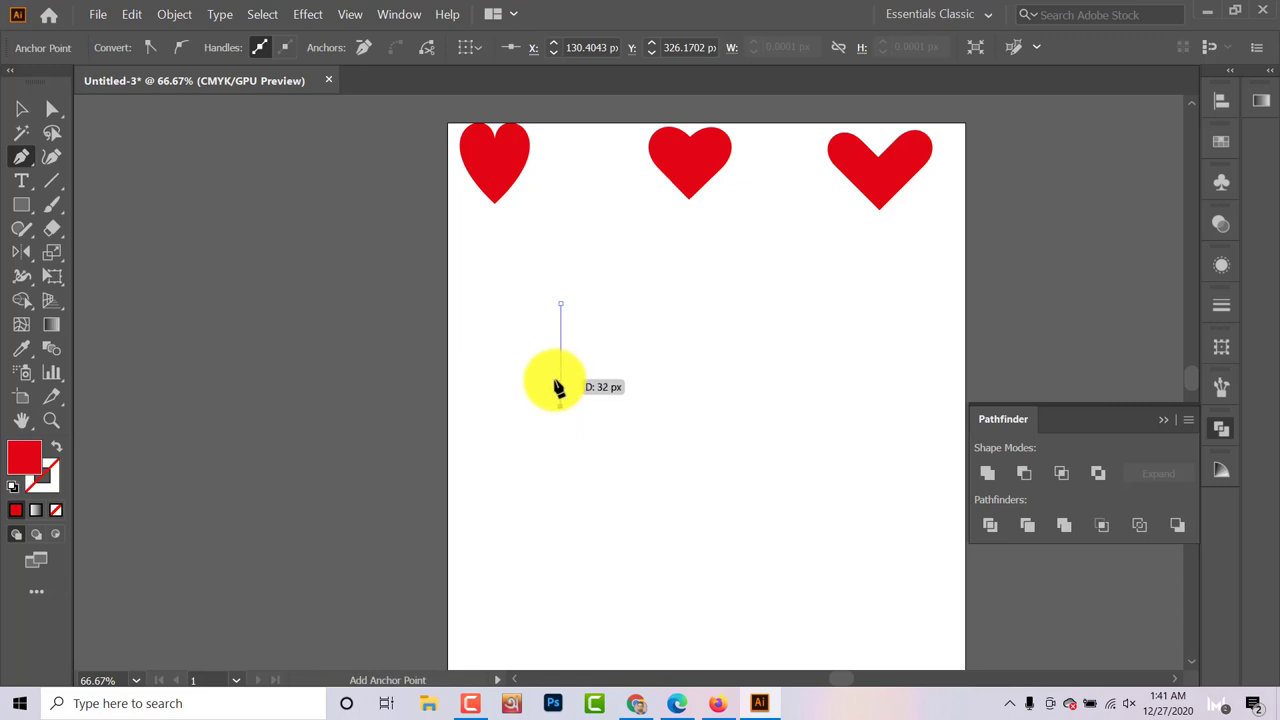
{"action": "left_click_drag", "start_coordinate": [563, 383], "coordinate": [560, 303]}
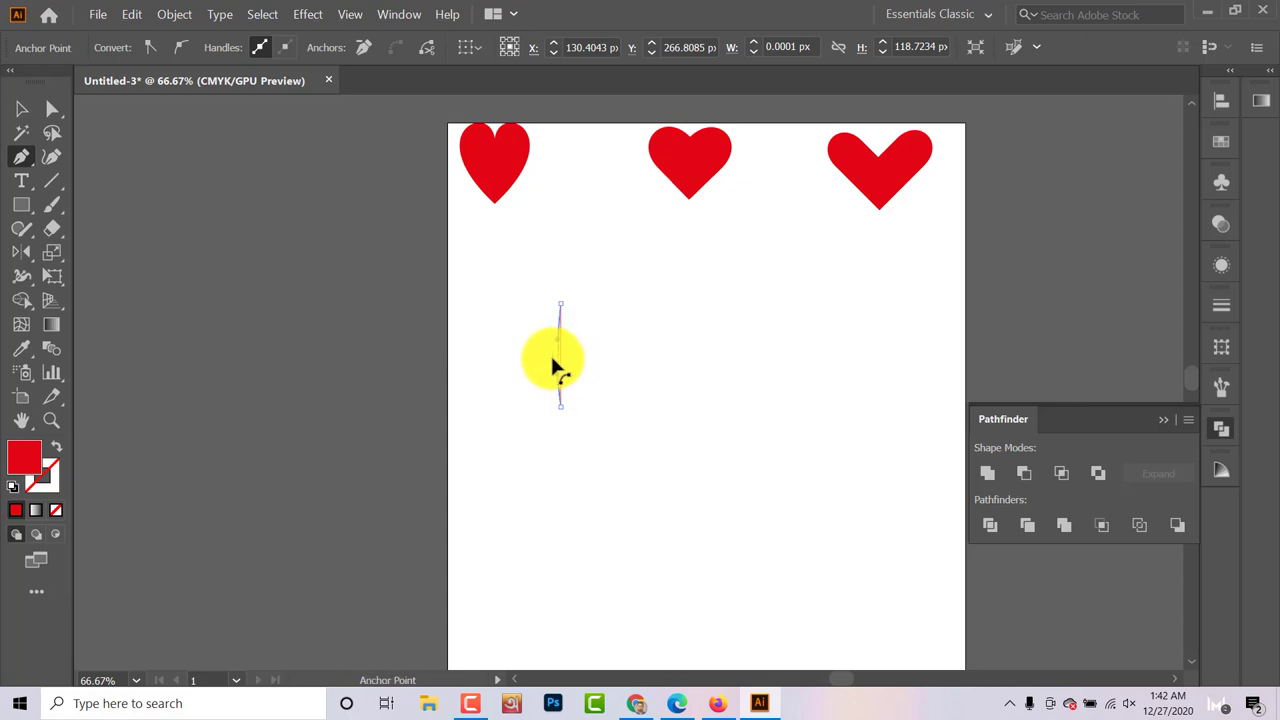
{"action": "mouse_move", "coordinate": [558, 360]}
{"action": "left_mouse_down"}
{"action": "mouse_move", "coordinate": [515, 298]}
{"action": "mouse_move", "coordinate": [538, 255]}
{"action": "mouse_move", "coordinate": [557, 250]}
{"action": "left_mouse_up"}
{"action": "key", "text": "alt"}
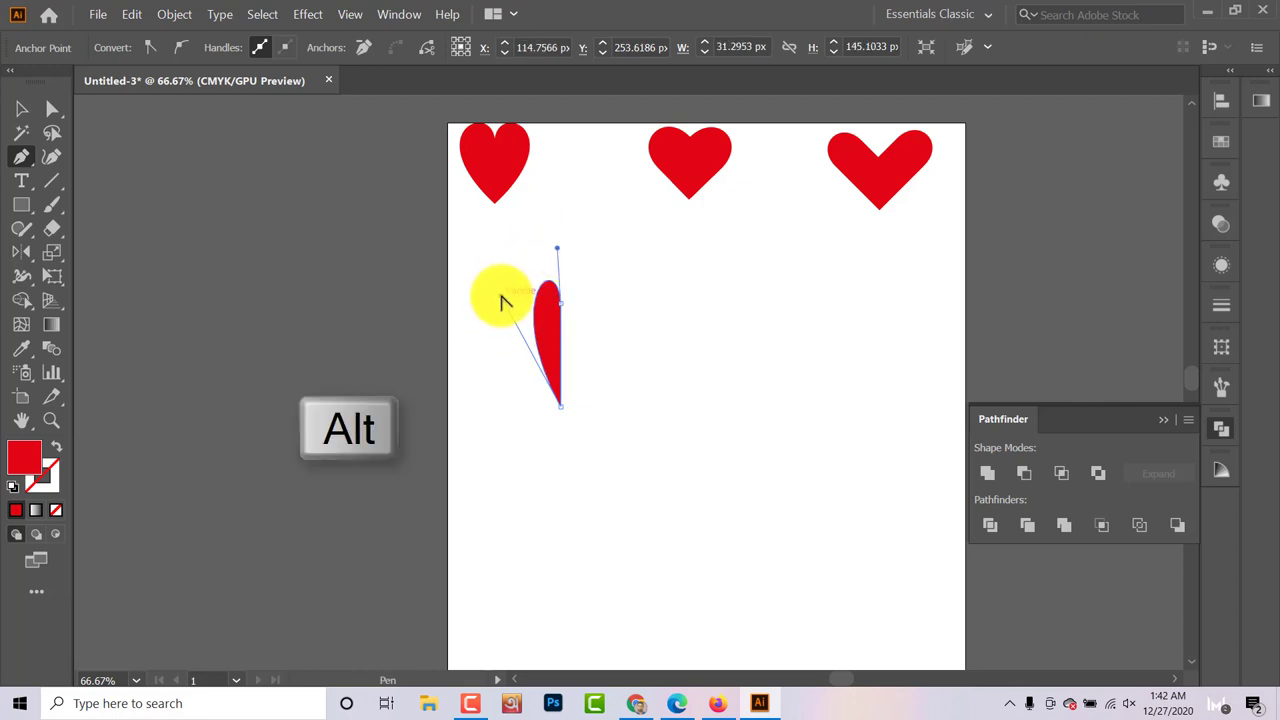
{"action": "left_click_drag", "start_coordinate": [505, 302], "coordinate": [497, 291]}
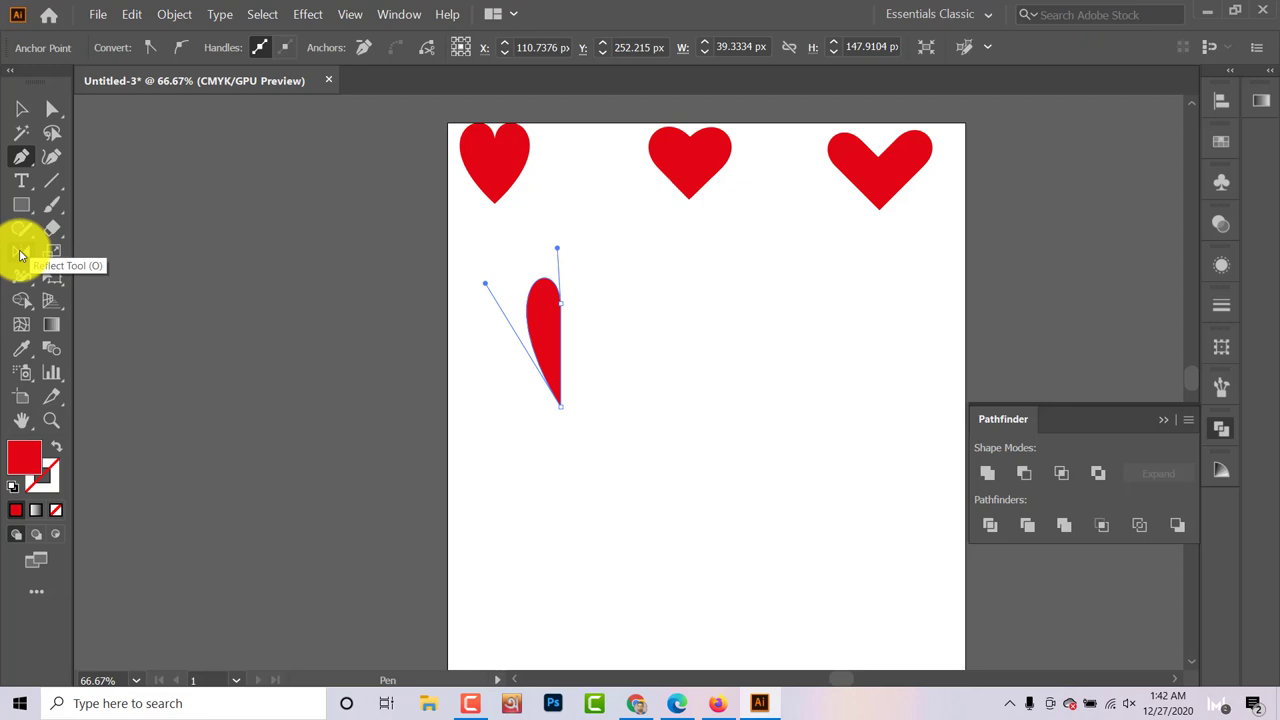
- Cancel a first Reflect attempt, then copy and paste a duplicate of the half-heart
{"action": "key", "text": "o"}
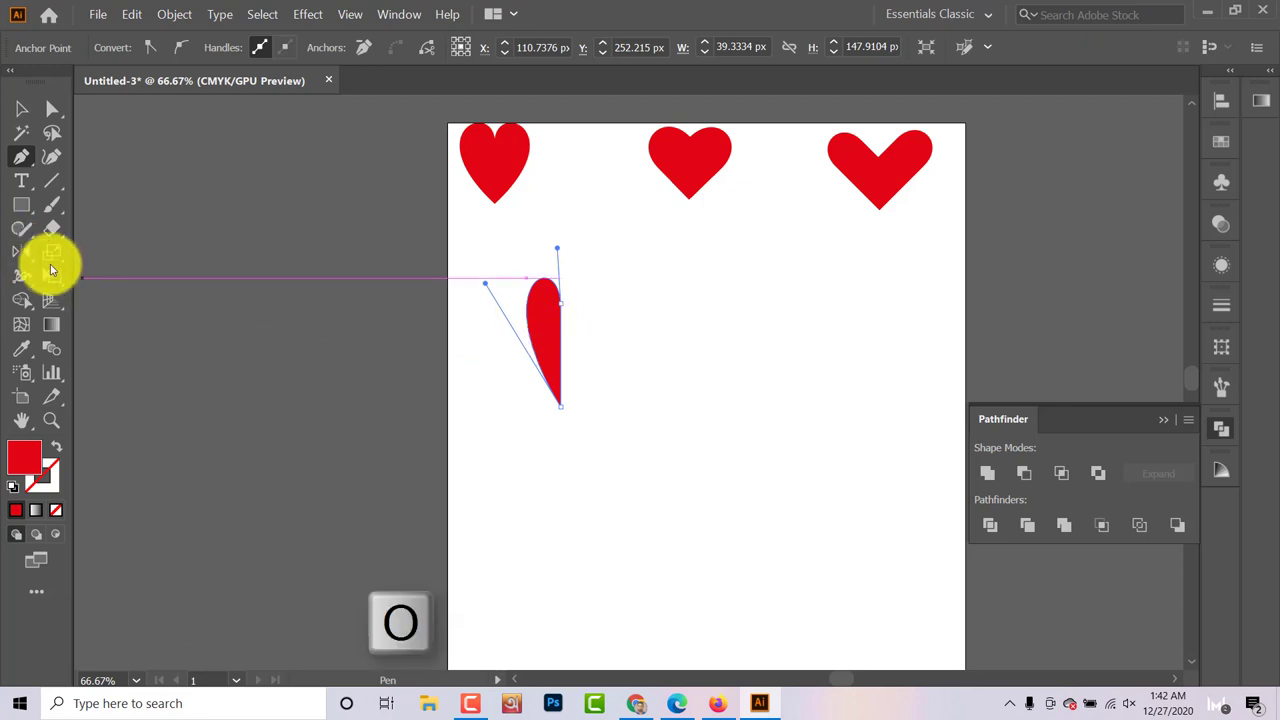
{"action": "double_click", "coordinate": [21, 252]}
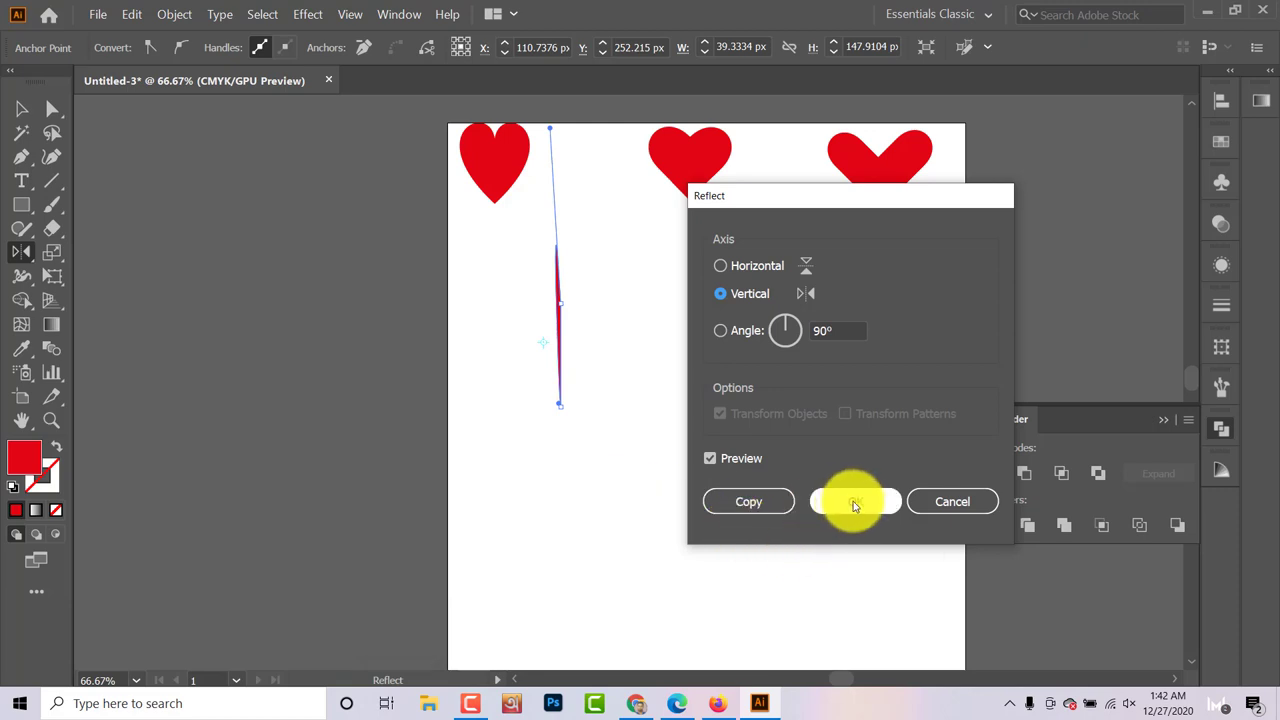
{"action": "left_click", "coordinate": [928, 501]}
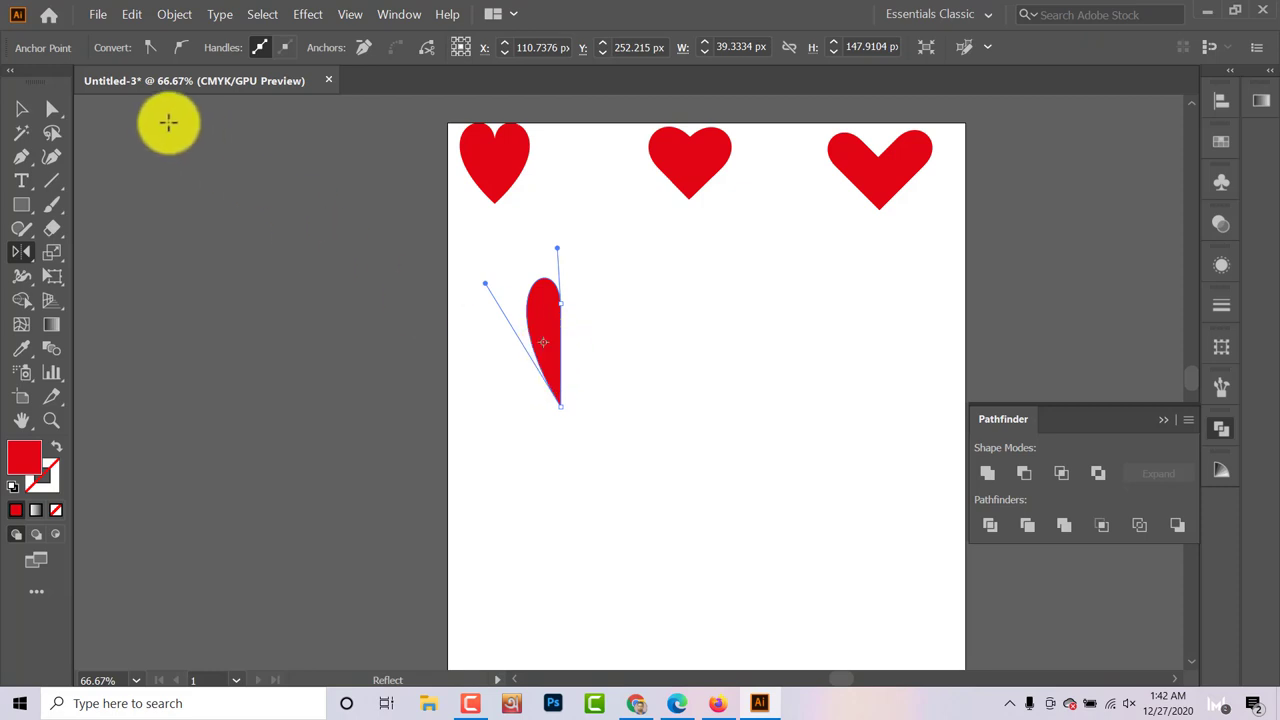
{"action": "left_click", "coordinate": [135, 16]}
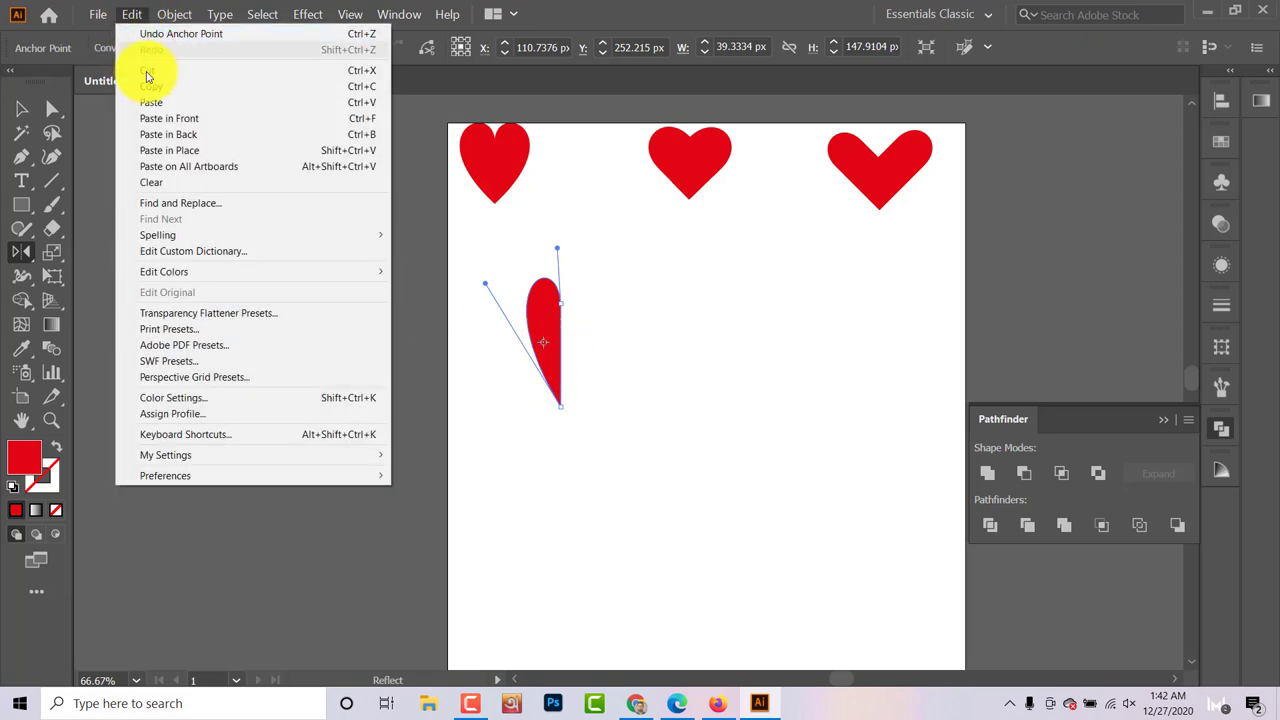
{"action": "left_click", "coordinate": [174, 87]}
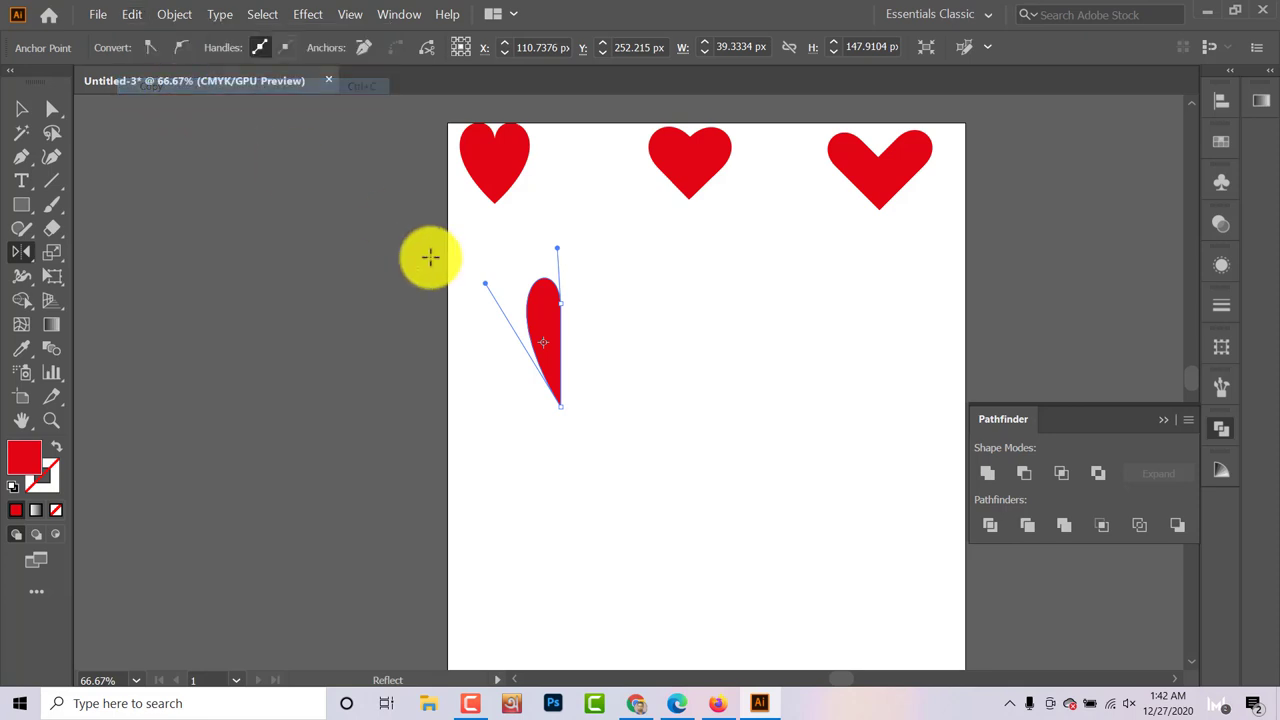
{"action": "left_click", "coordinate": [127, 16]}
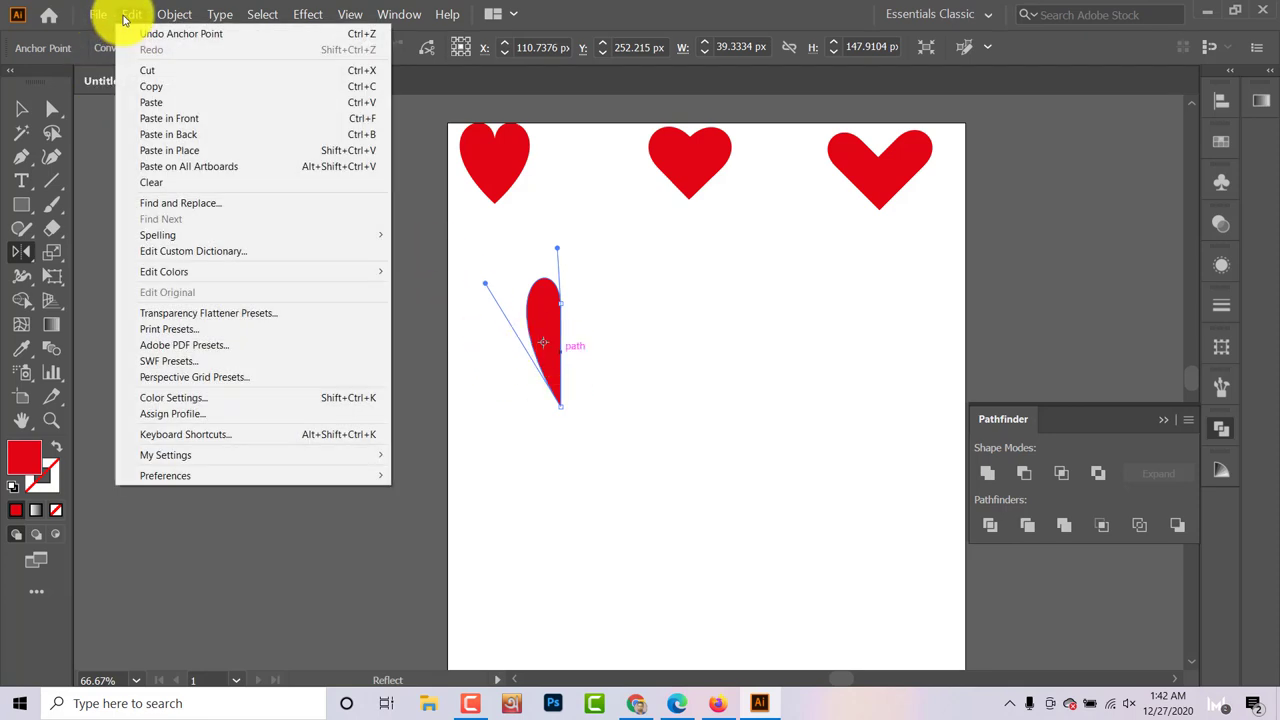
{"action": "left_click", "coordinate": [169, 105]}
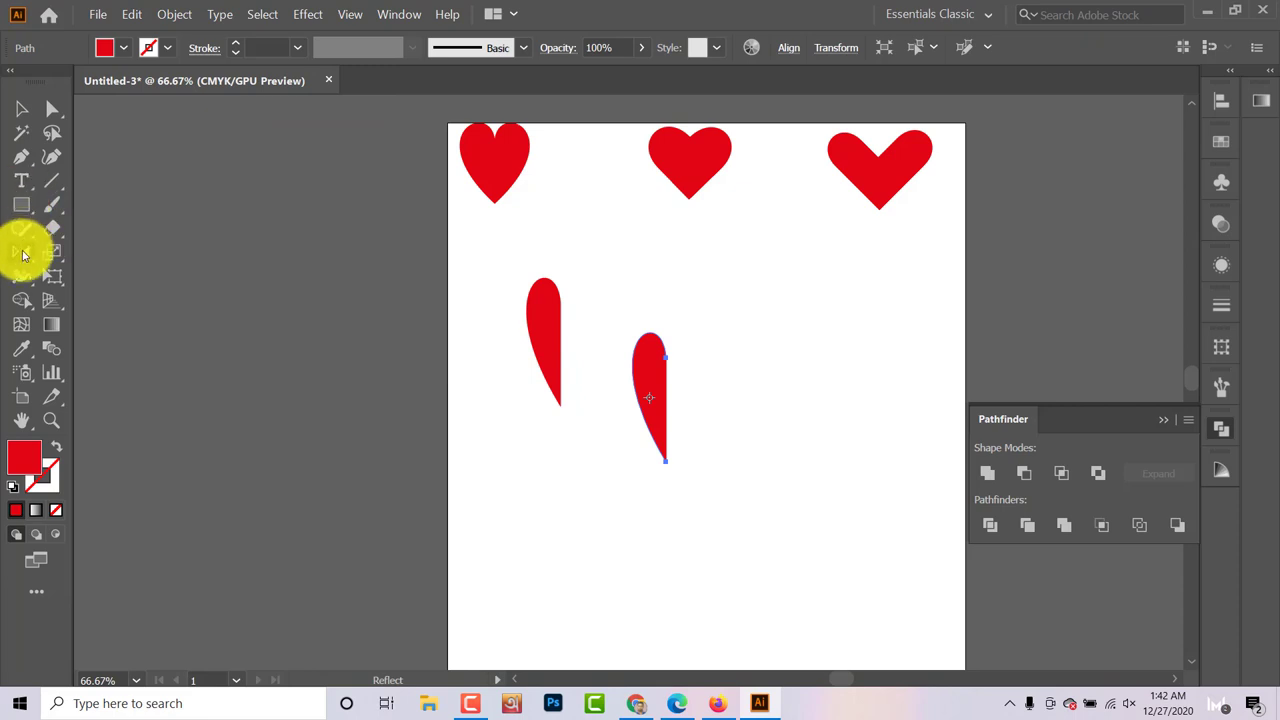
- Reflect the pasted half-heart across the vertical axis so its curve faces right
{"action": "double_click", "coordinate": [24, 254]}
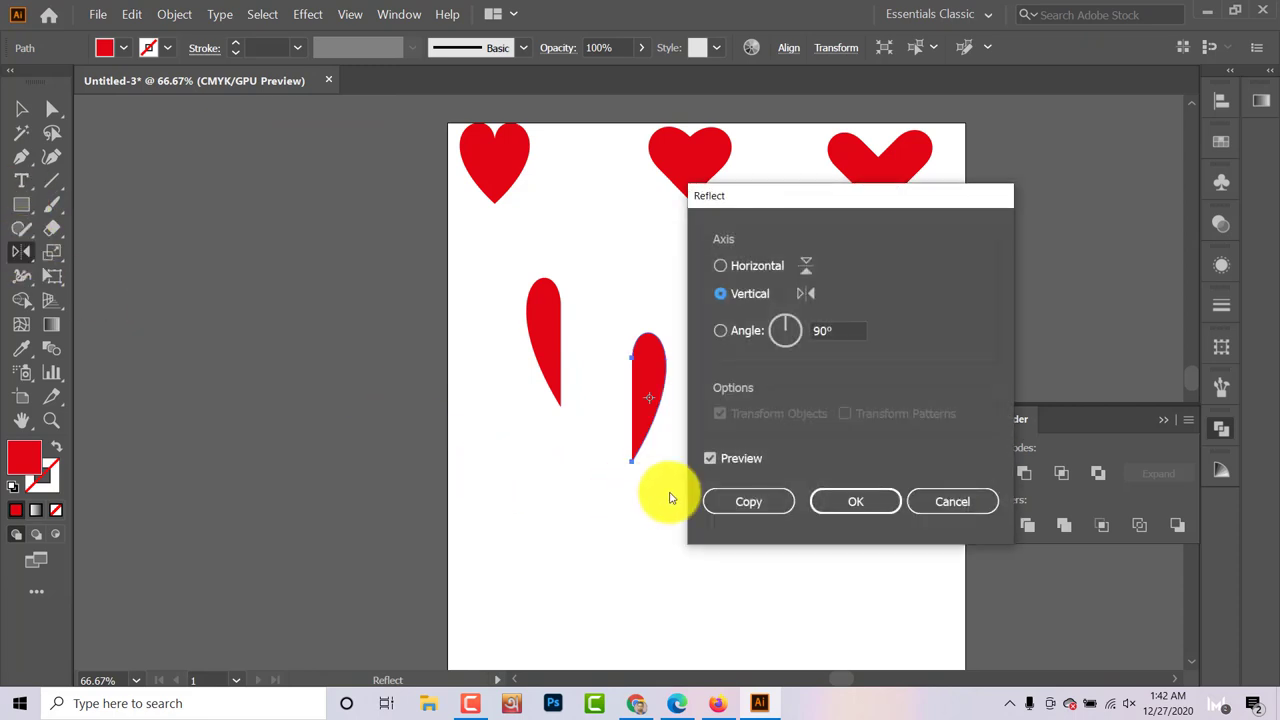
{"action": "left_click", "coordinate": [732, 502]}
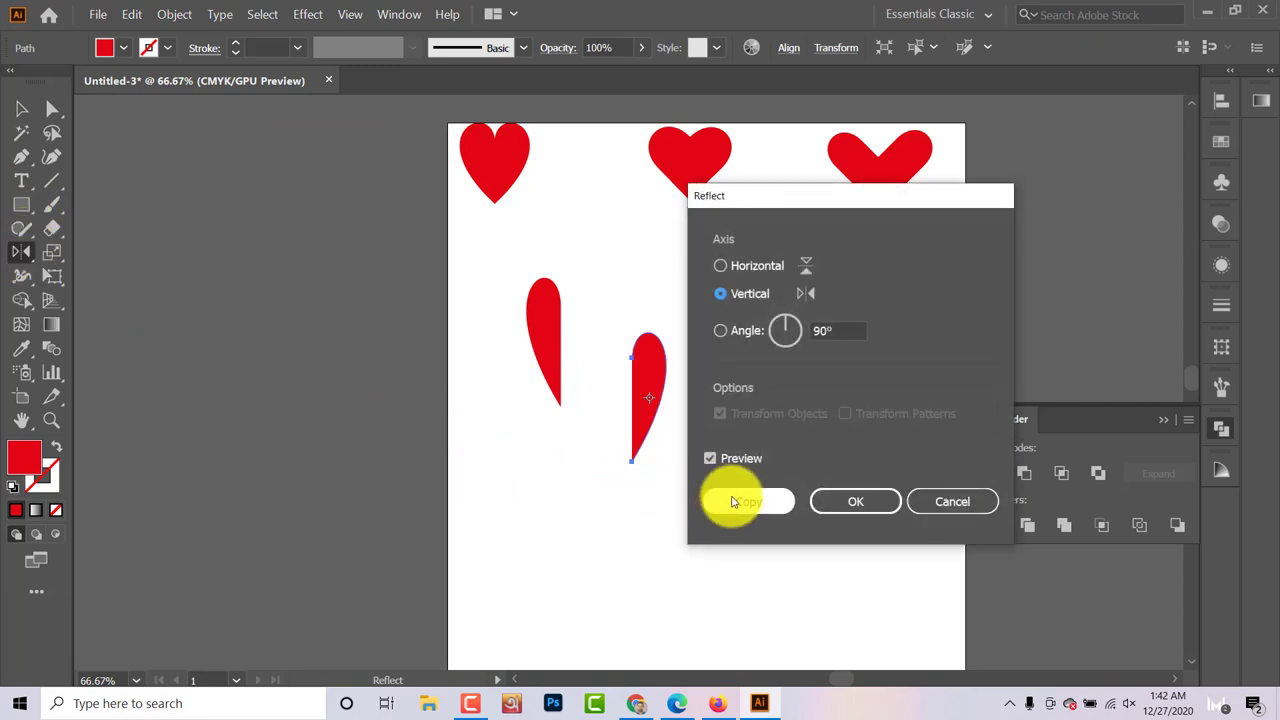
{"action": "left_click", "coordinate": [840, 501]}
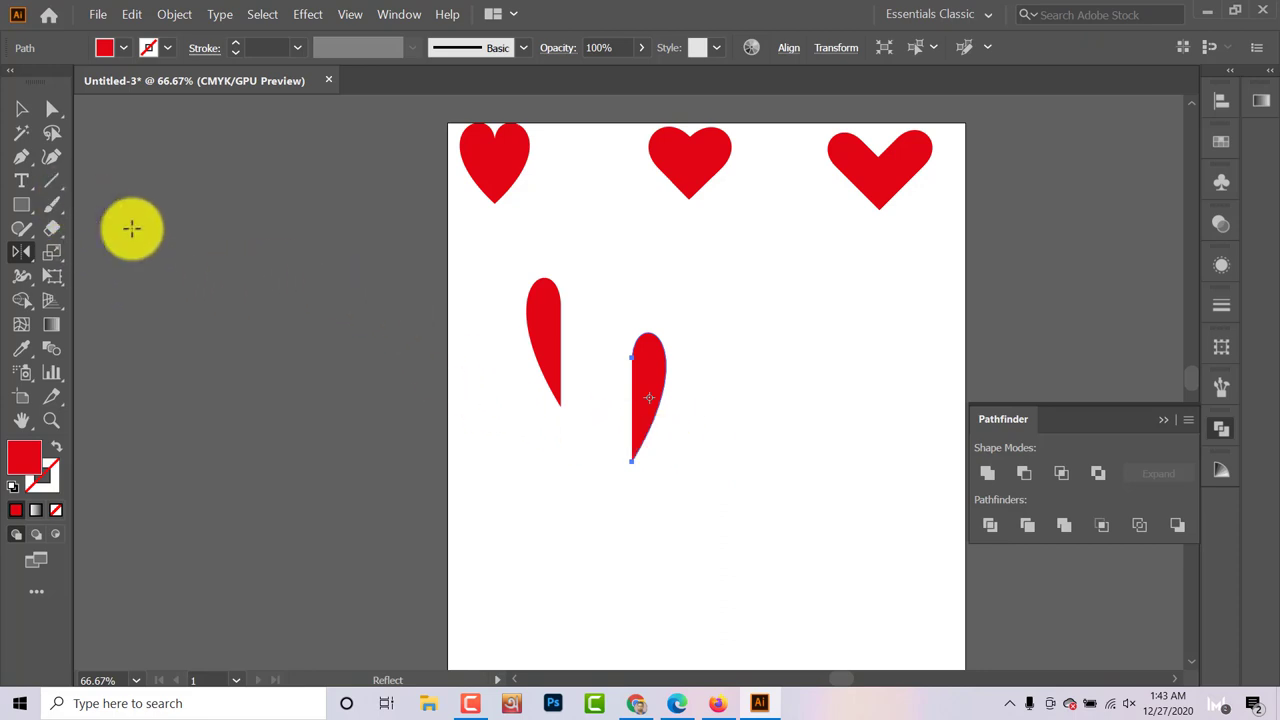
{"action": "left_click", "coordinate": [14, 113]}
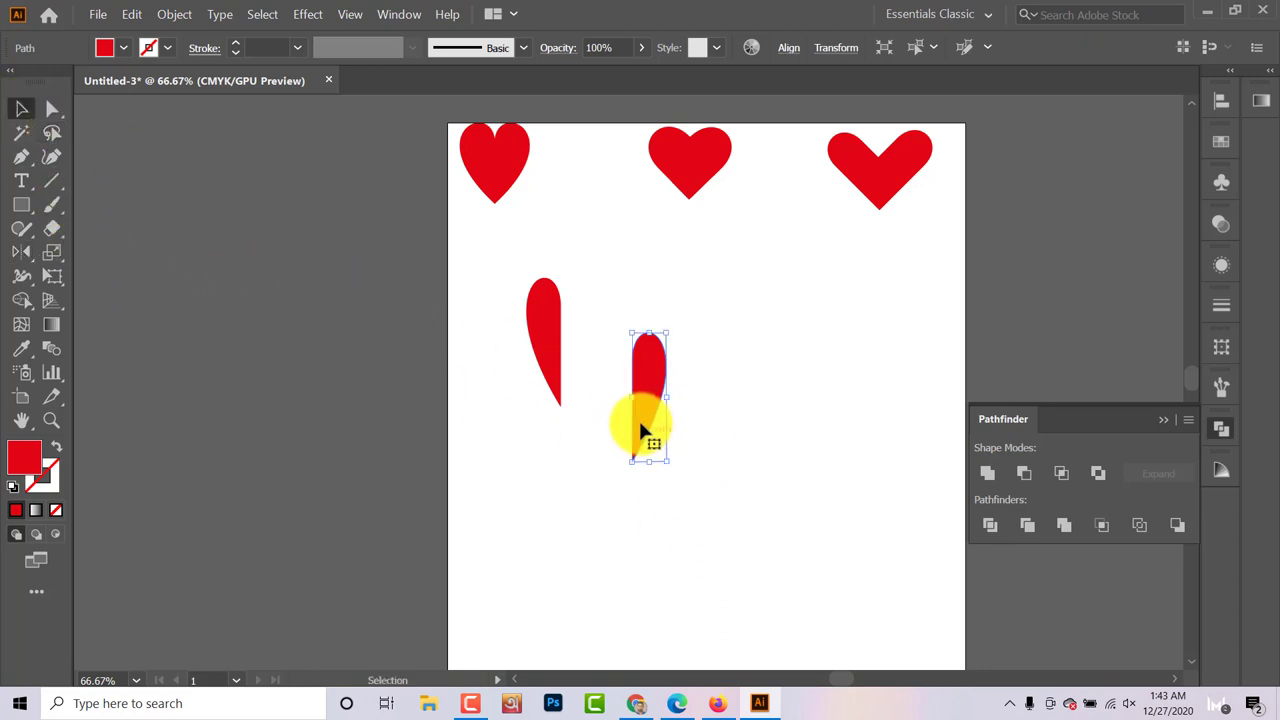
- Line the mirrored half up against the original and merge both halves with Shape Builder
{"action": "left_click_drag", "start_coordinate": [636, 411], "coordinate": [570, 368]}
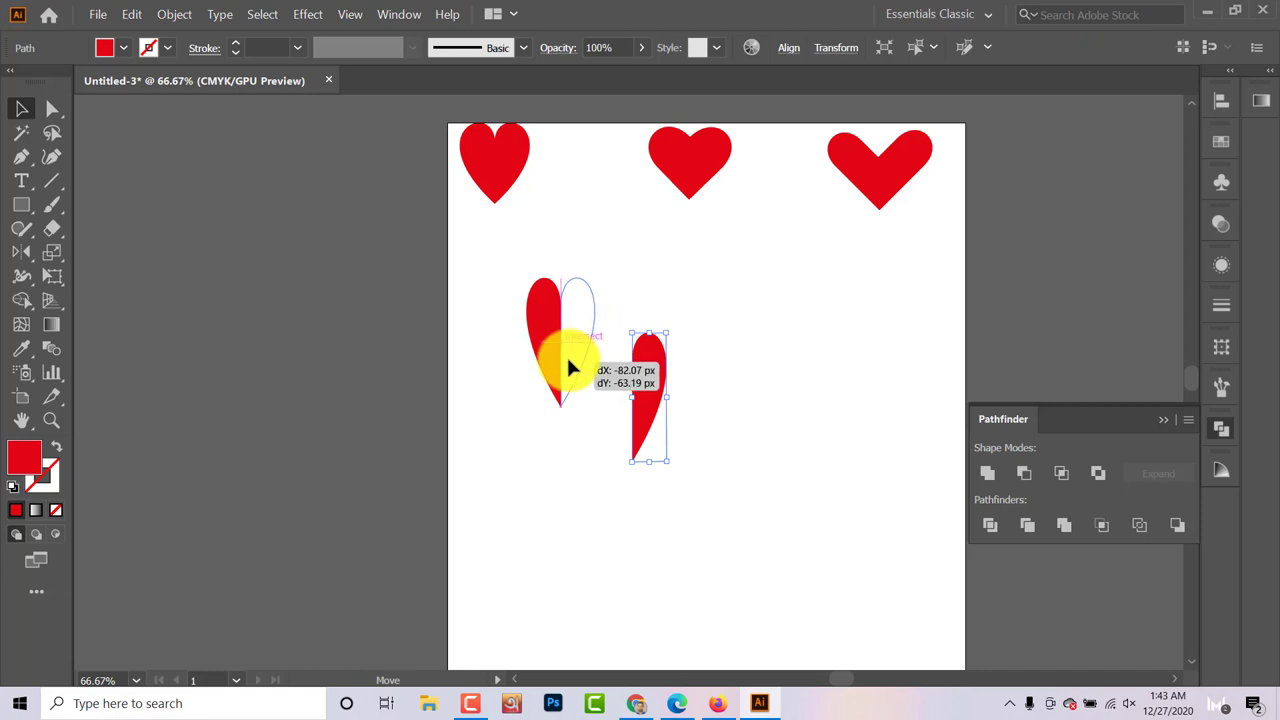
{"action": "left_click_drag", "start_coordinate": [568, 362], "coordinate": [566, 368]}
{"action": "left_click", "coordinate": [424, 335]}
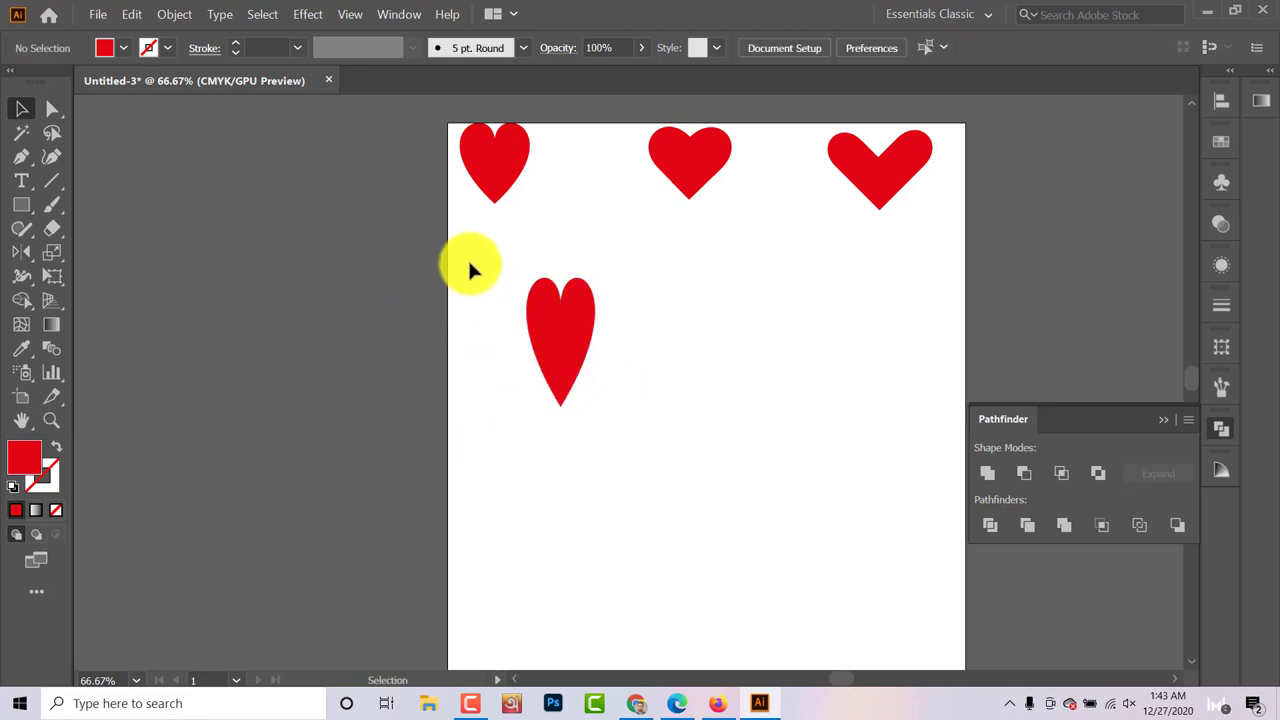
{"action": "left_click_drag", "start_coordinate": [628, 380], "coordinate": [529, 384]}
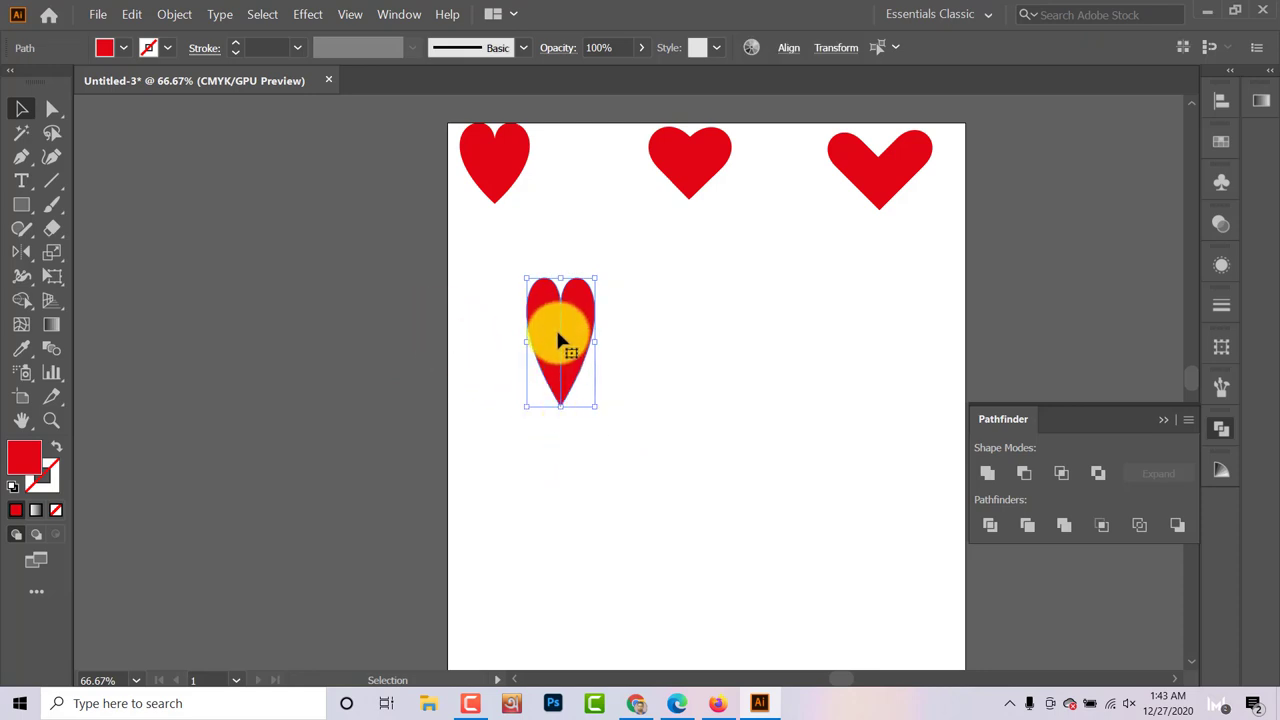
{"action": "left_click", "coordinate": [21, 299]}
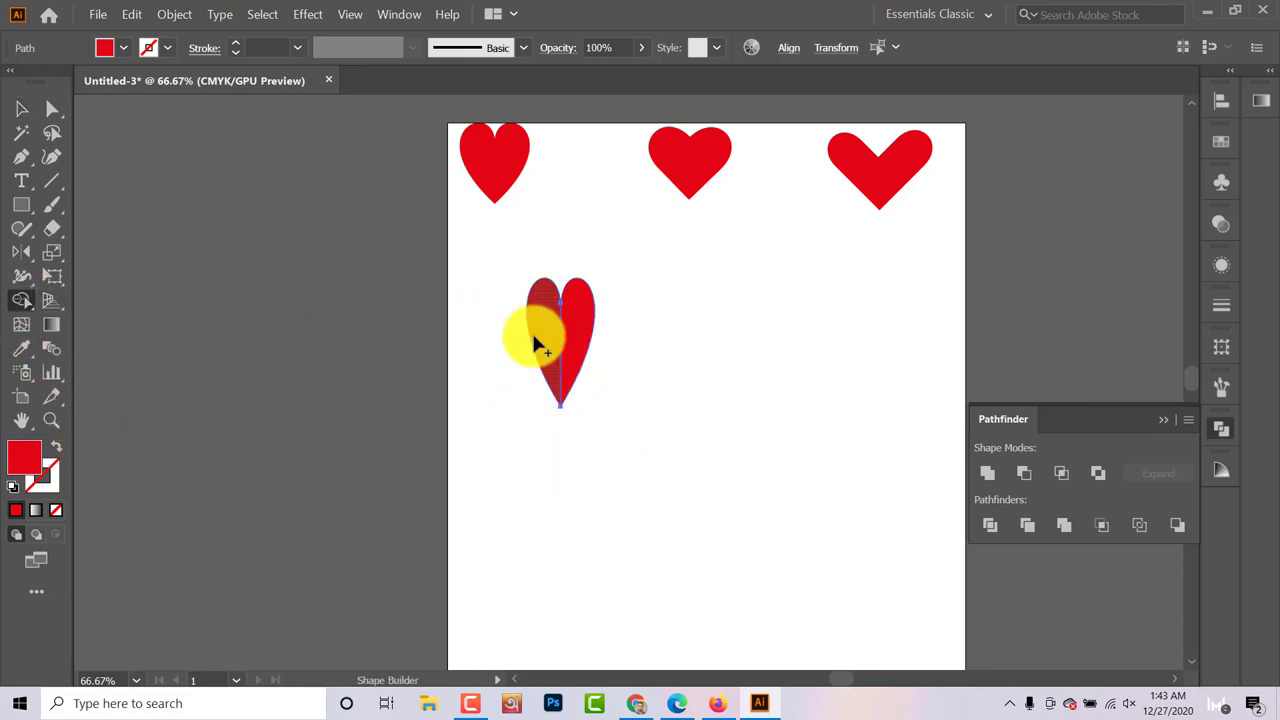
{"action": "left_click_drag", "start_coordinate": [545, 339], "coordinate": [567, 352]}
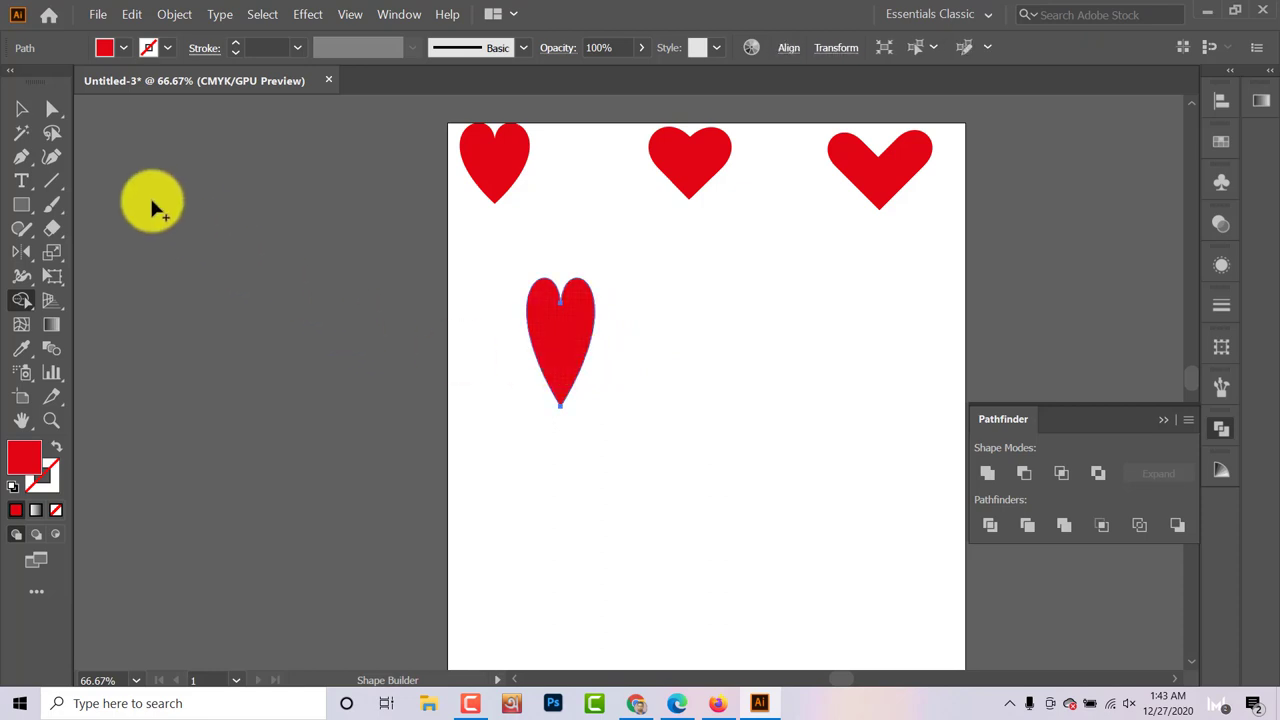
- Move the merged tall heart up-left, directly below the first heart
{"action": "left_click", "coordinate": [21, 108]}
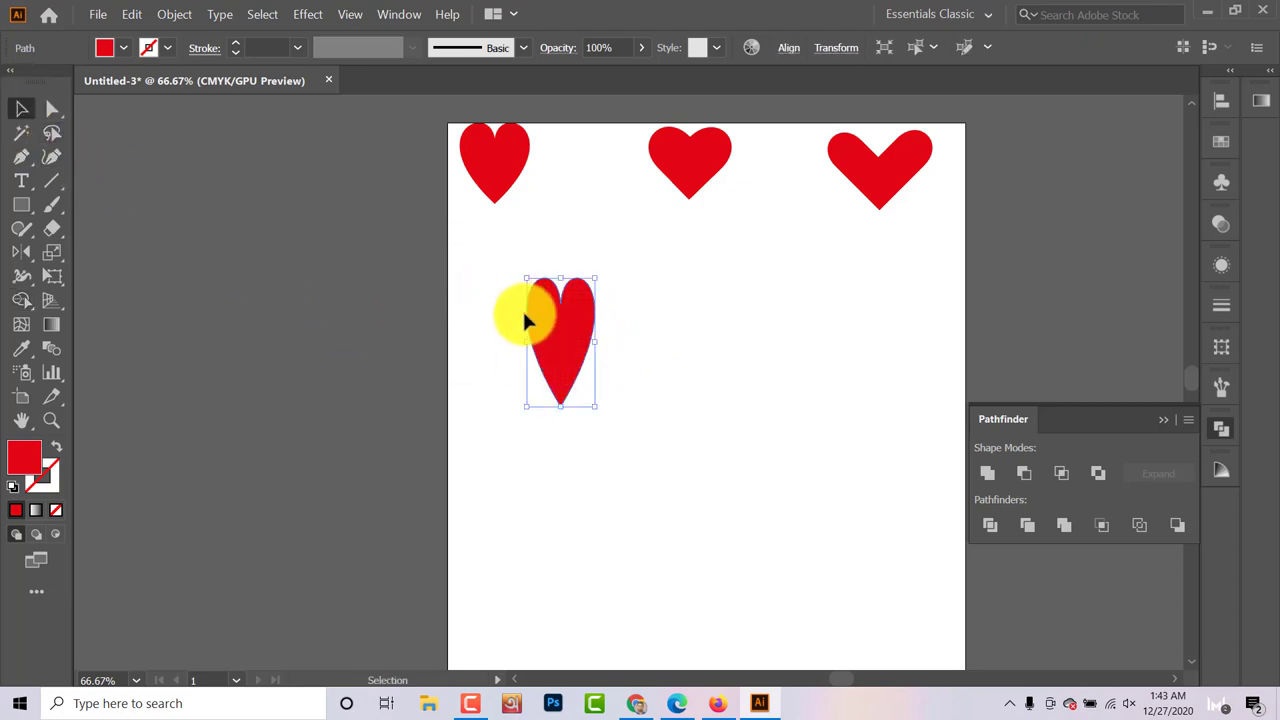
{"action": "left_click_drag", "start_coordinate": [524, 314], "coordinate": [477, 294]}
{"action": "left_click", "coordinate": [701, 488]}
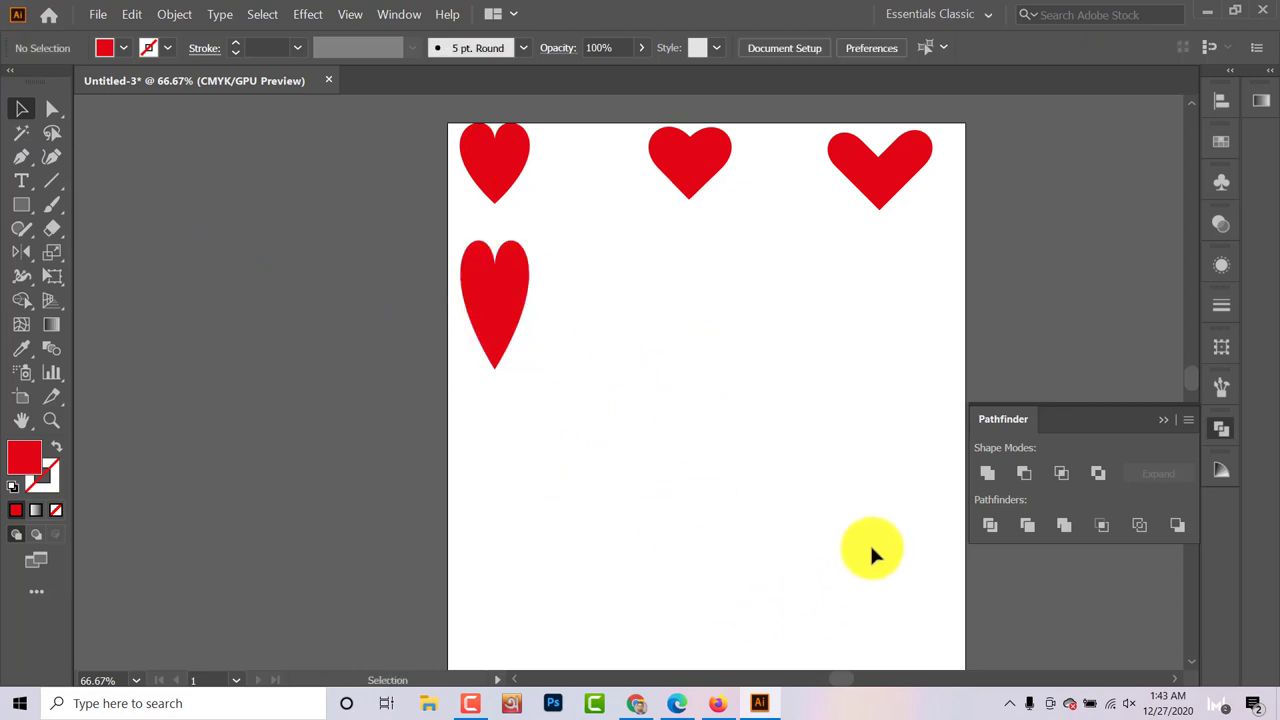
- Create an exact 300 × 300 px red square with unlinked width and height proportions
{"action": "left_click", "coordinate": [22, 205]}
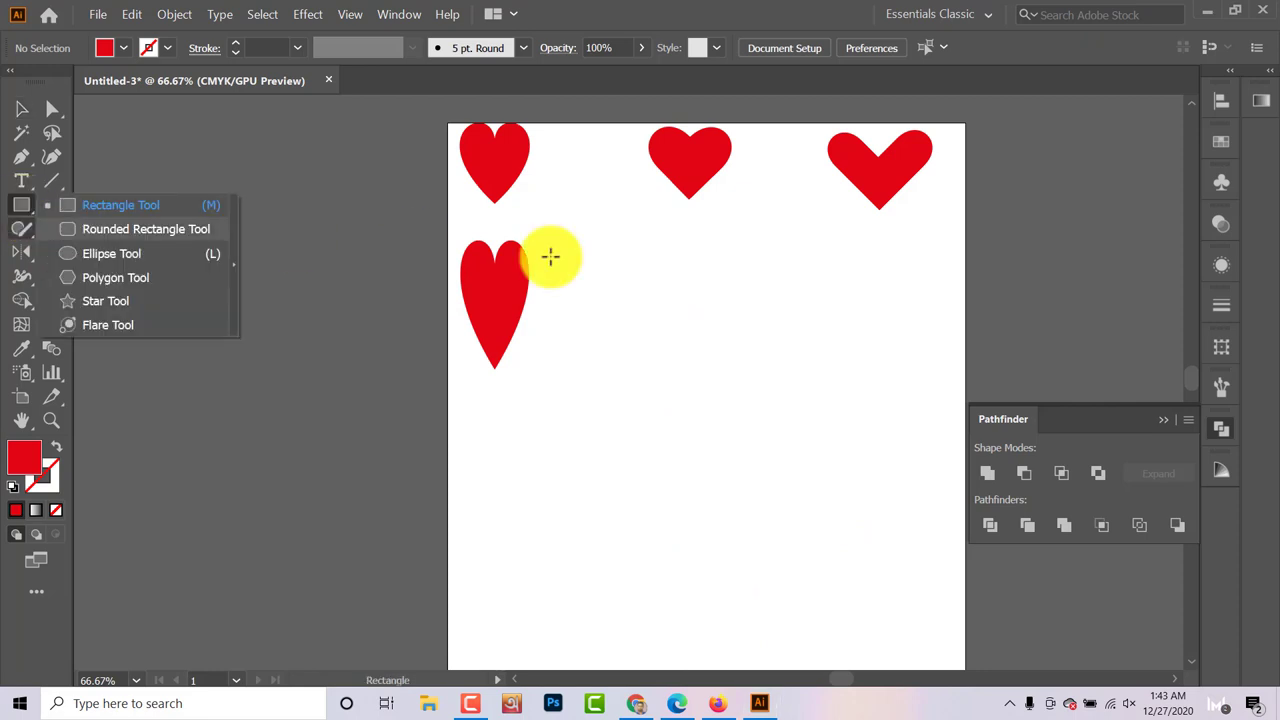
{"action": "left_click", "coordinate": [126, 211]}
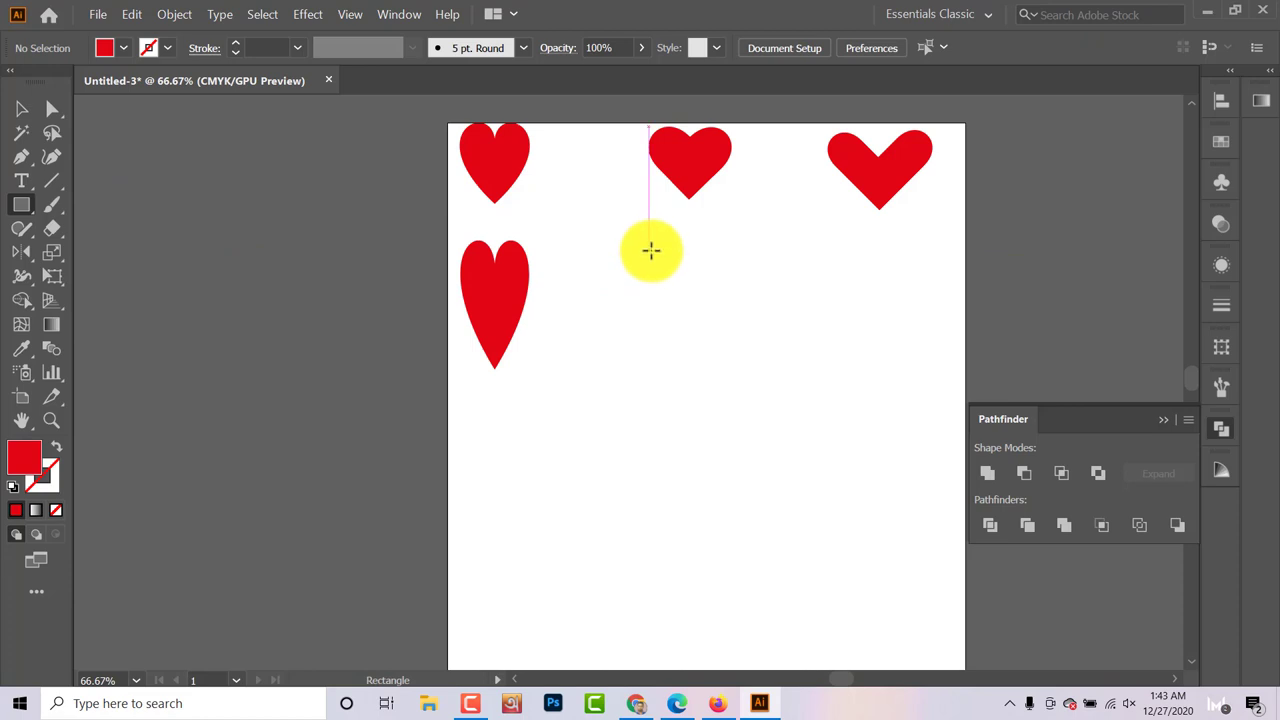
{"action": "left_click", "coordinate": [664, 294]}
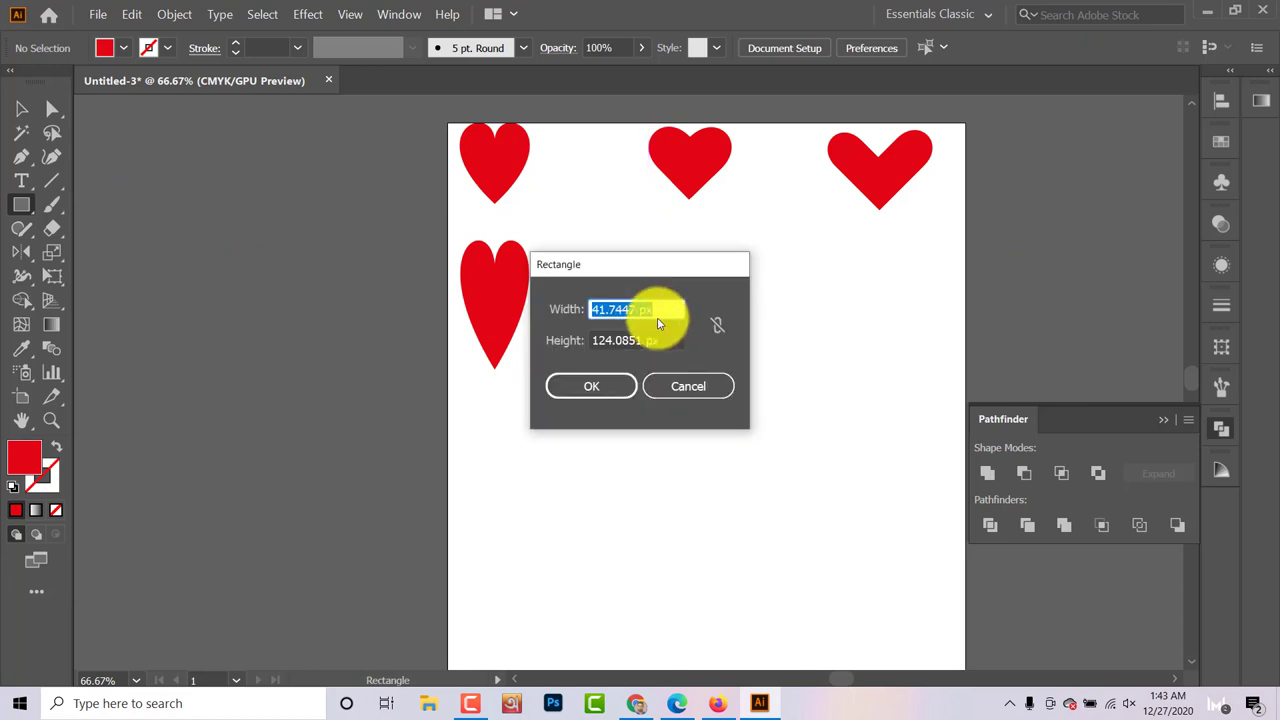
{"action": "key", "text": "BackSpace"}
{"action": "type", "text": "300"}
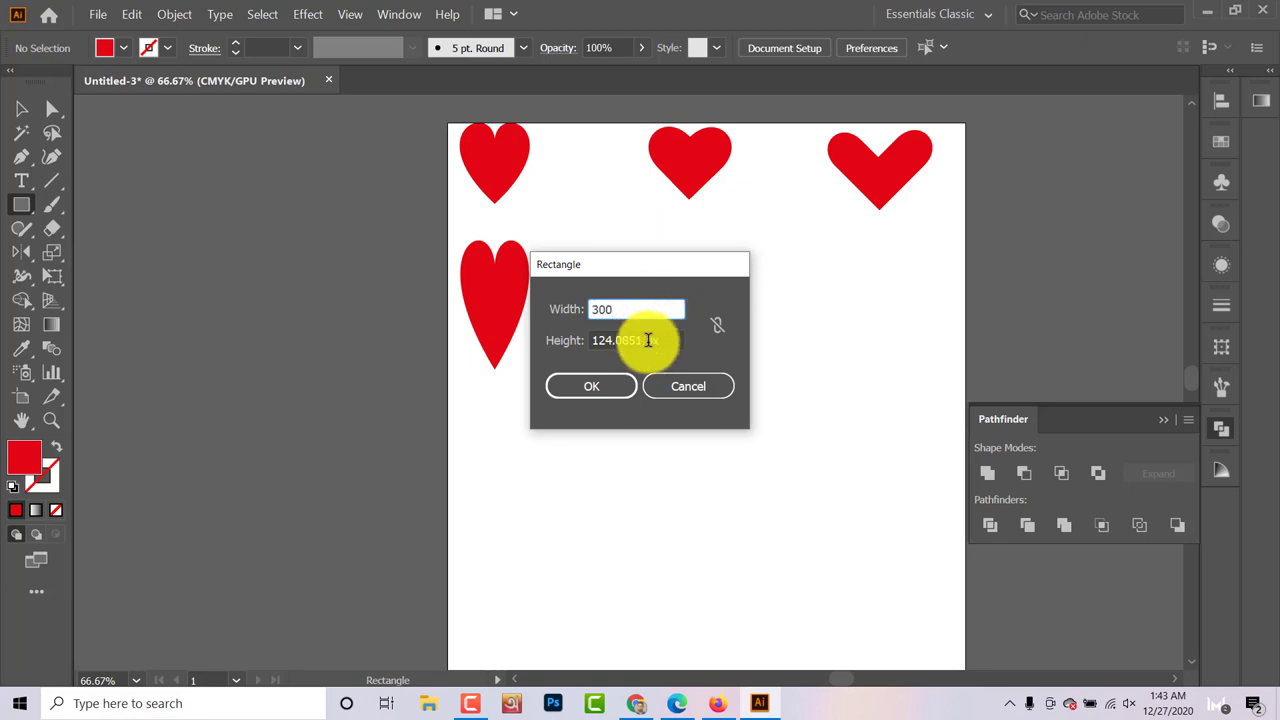
{"action": "left_click", "coordinate": [717, 328]}
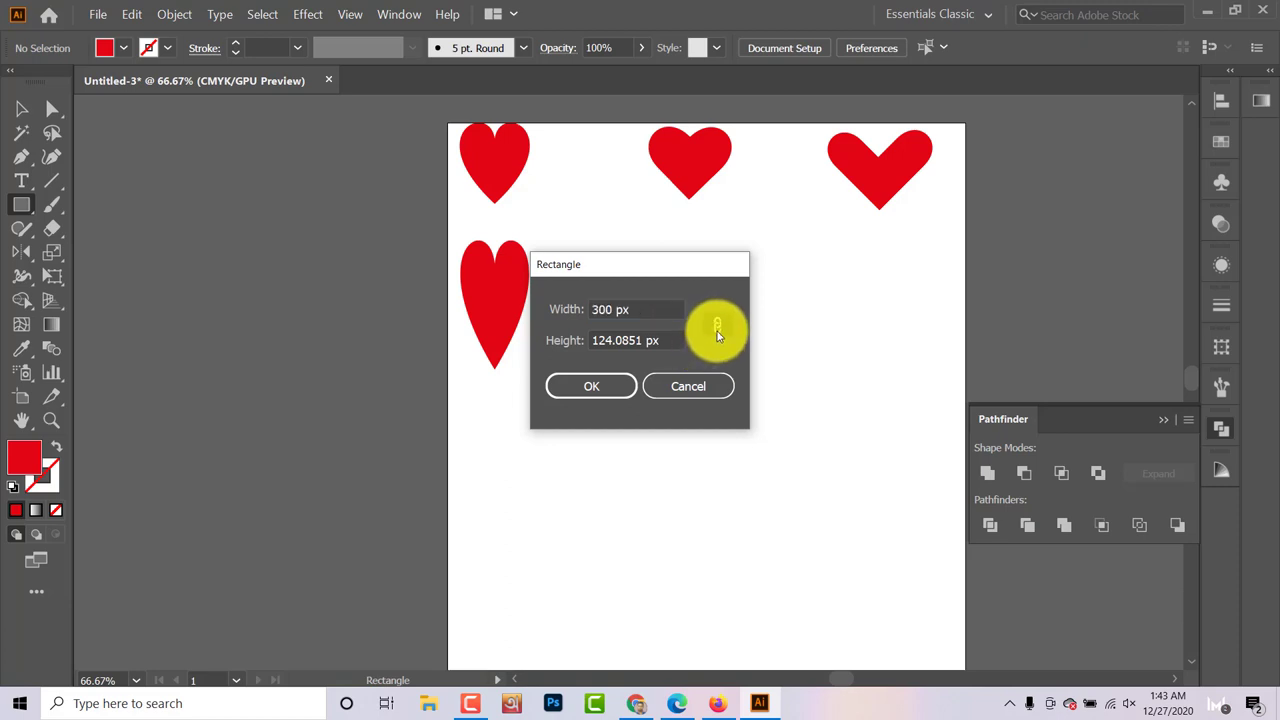
{"action": "left_click", "coordinate": [717, 330]}
{"action": "left_click_drag", "start_coordinate": [636, 341], "coordinate": [584, 343]}
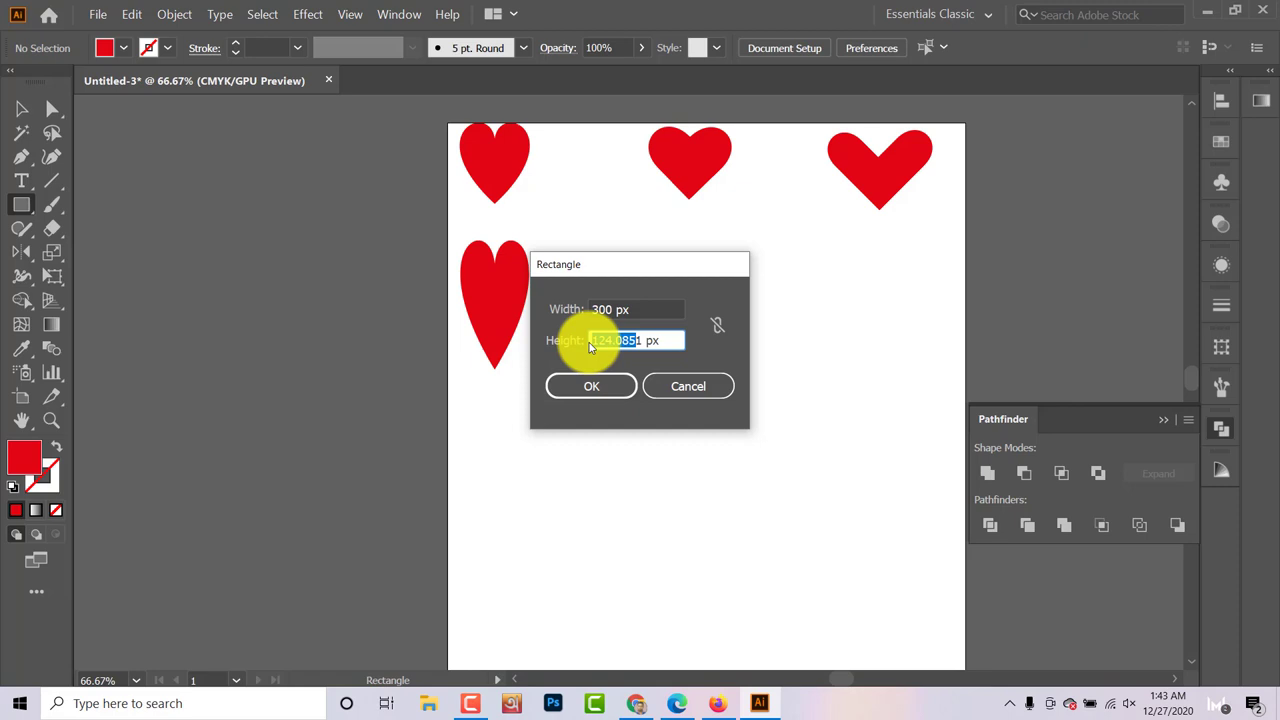
{"action": "key", "text": "BackSpace"}
{"action": "type", "text": "300"}
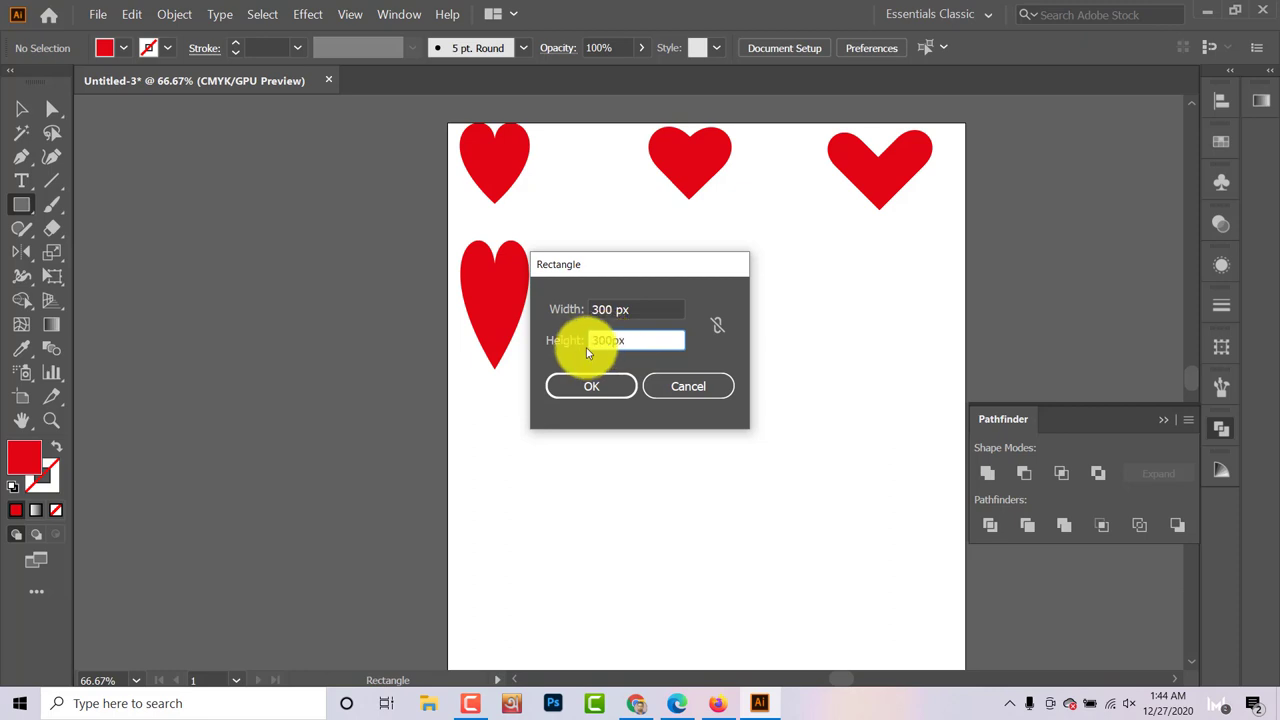
{"action": "left_click", "coordinate": [592, 387]}
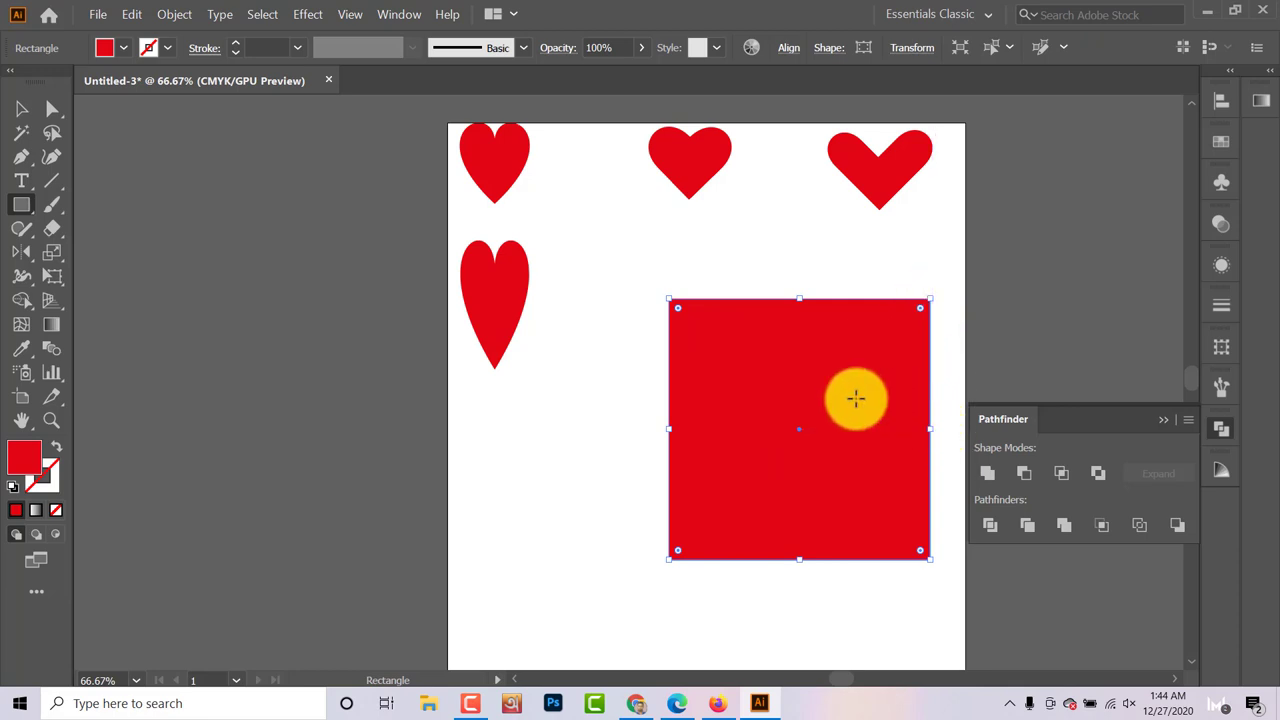
- Move the red square further left and down, then reselect it
{"action": "left_click", "coordinate": [22, 108]}
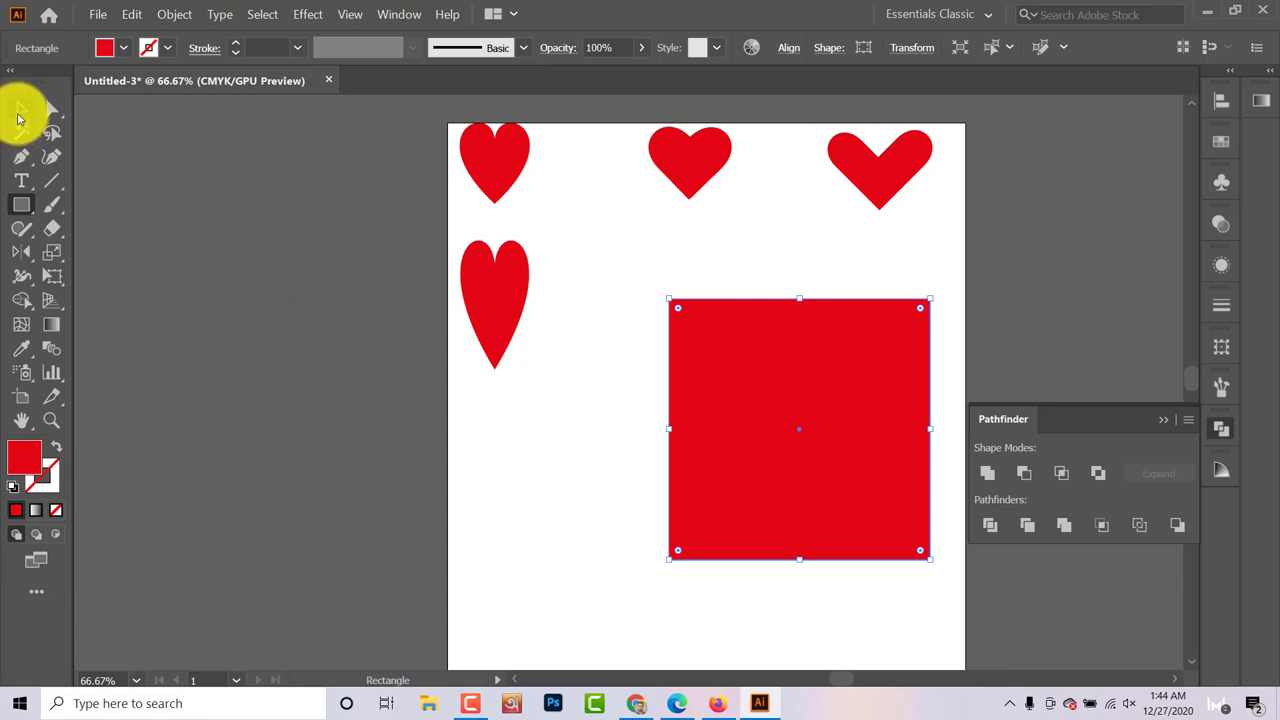
{"action": "left_click_drag", "start_coordinate": [730, 480], "coordinate": [655, 517]}
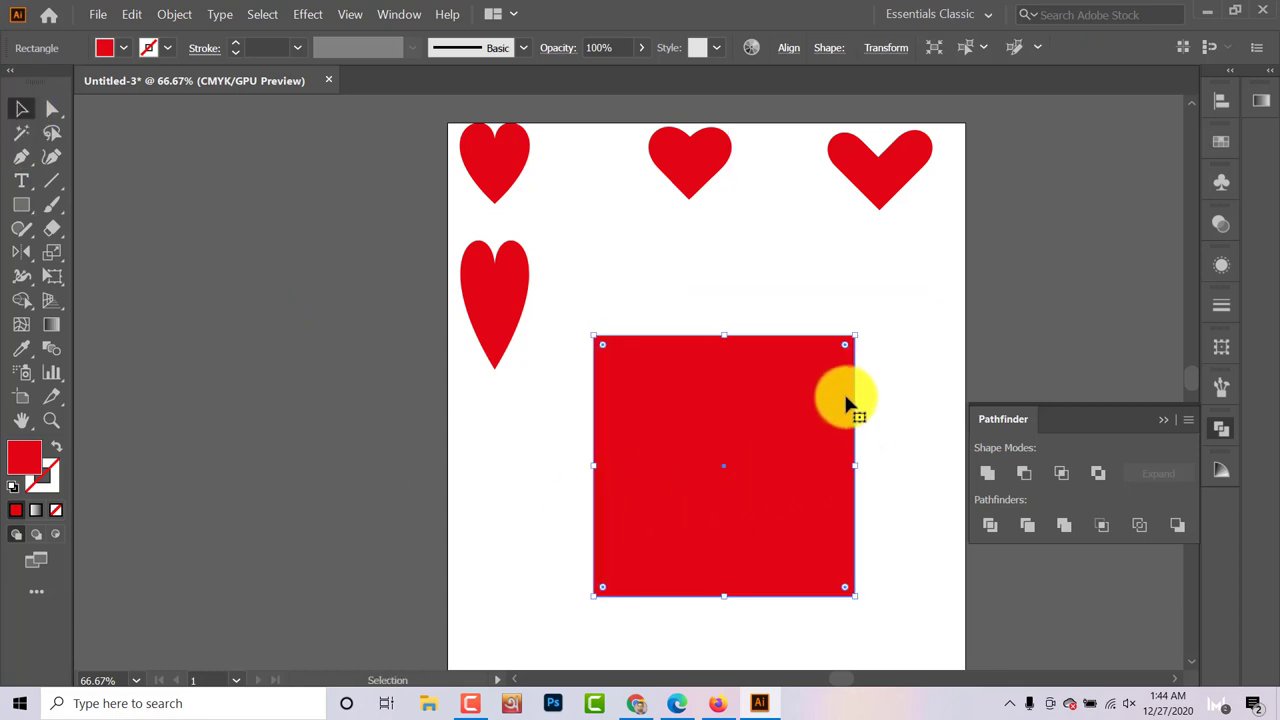
{"action": "left_click", "coordinate": [341, 16]}
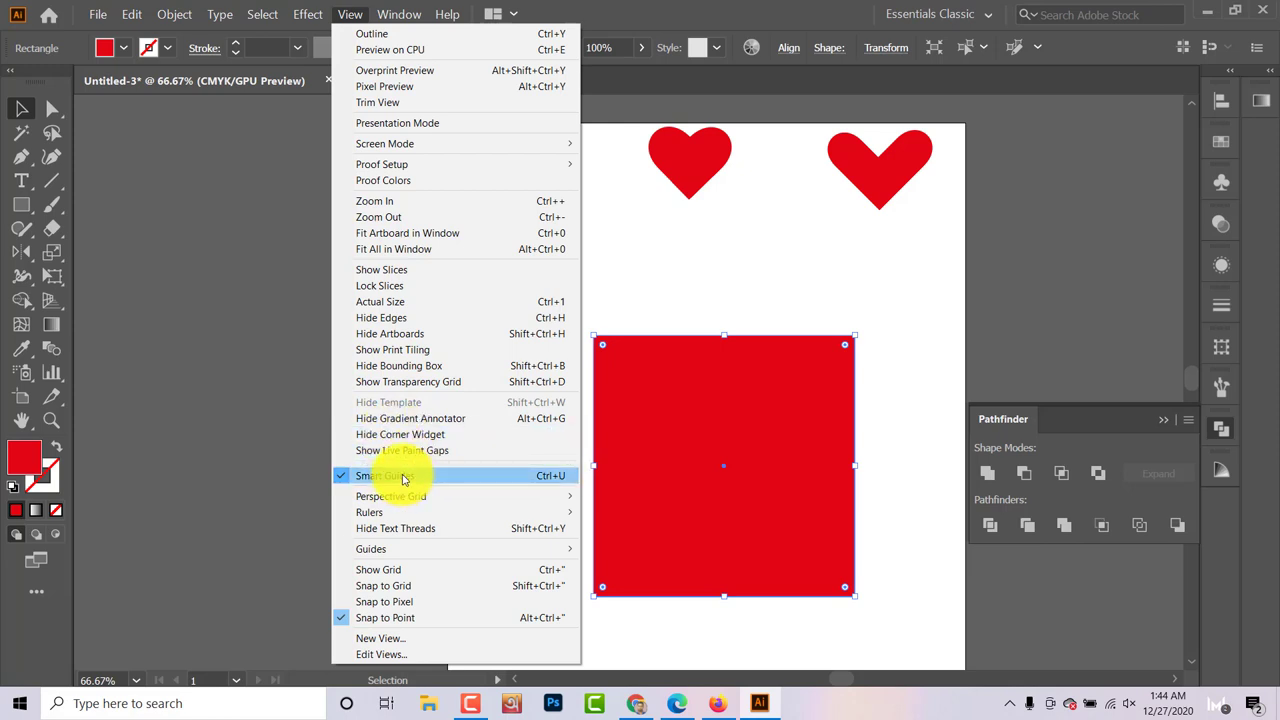
{"action": "left_click", "coordinate": [840, 306]}
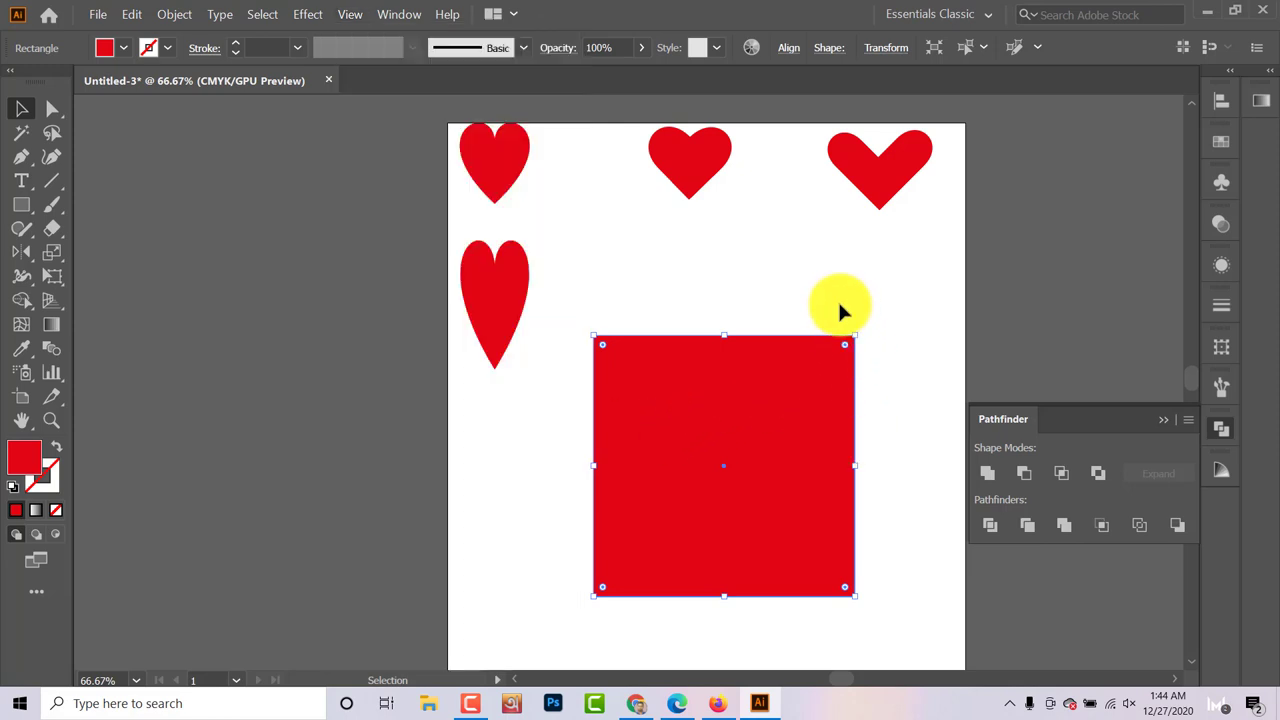
{"action": "left_click", "coordinate": [822, 468]}
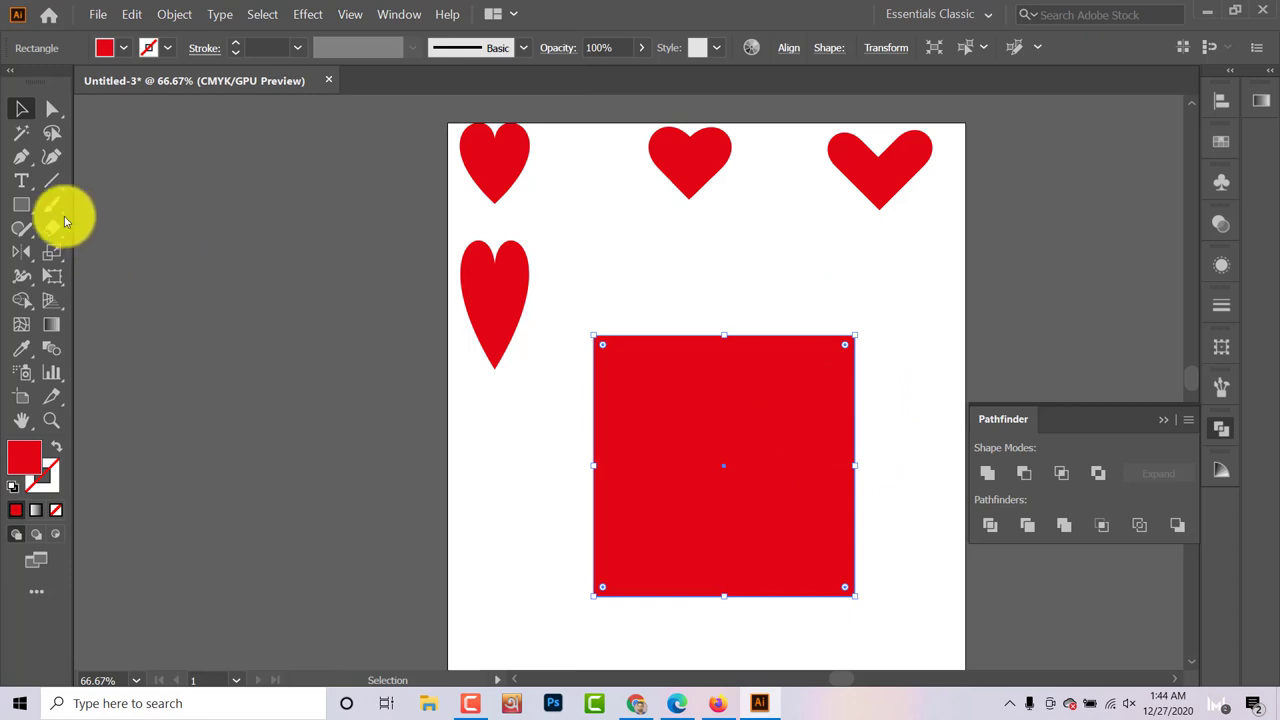
- Pull the square's right edge outward into a semicircular, D-shaped end
{"action": "left_click", "coordinate": [21, 156]}
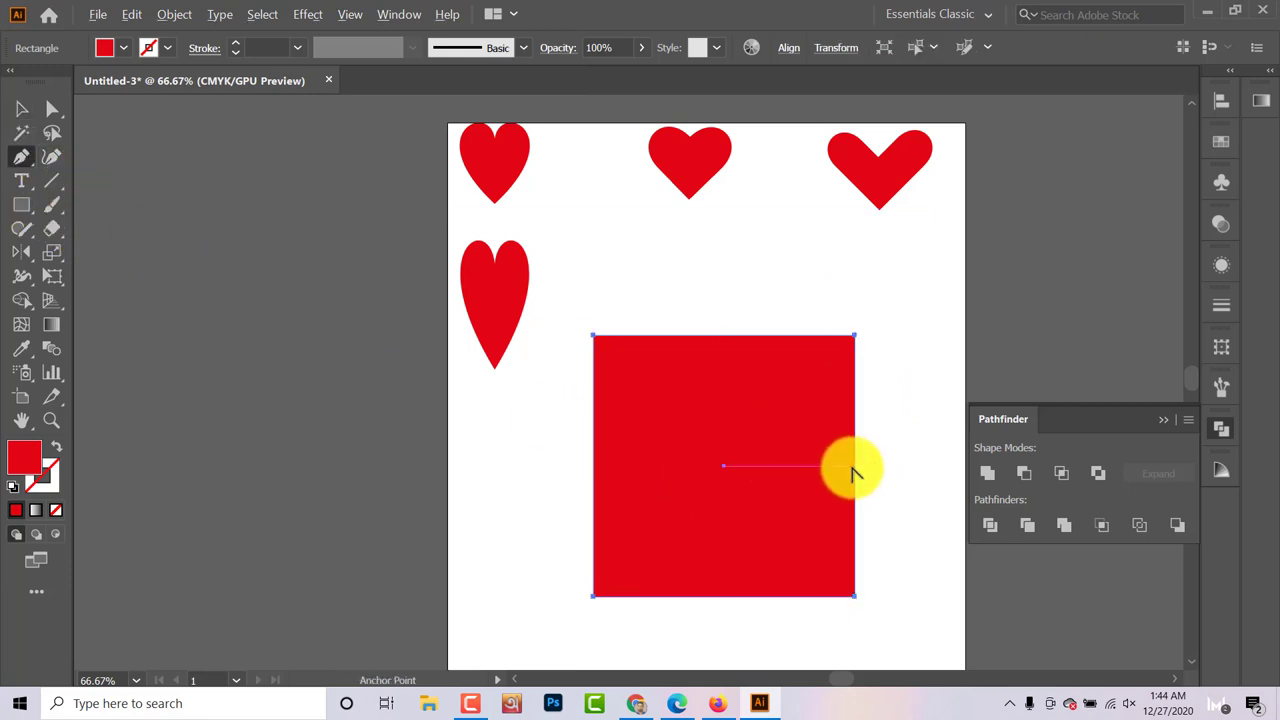
{"action": "mouse_move", "coordinate": [855, 467]}
{"action": "left_mouse_down"}
{"action": "mouse_move", "coordinate": [963, 473]}
{"action": "mouse_move", "coordinate": [977, 487]}
{"action": "left_mouse_up"}
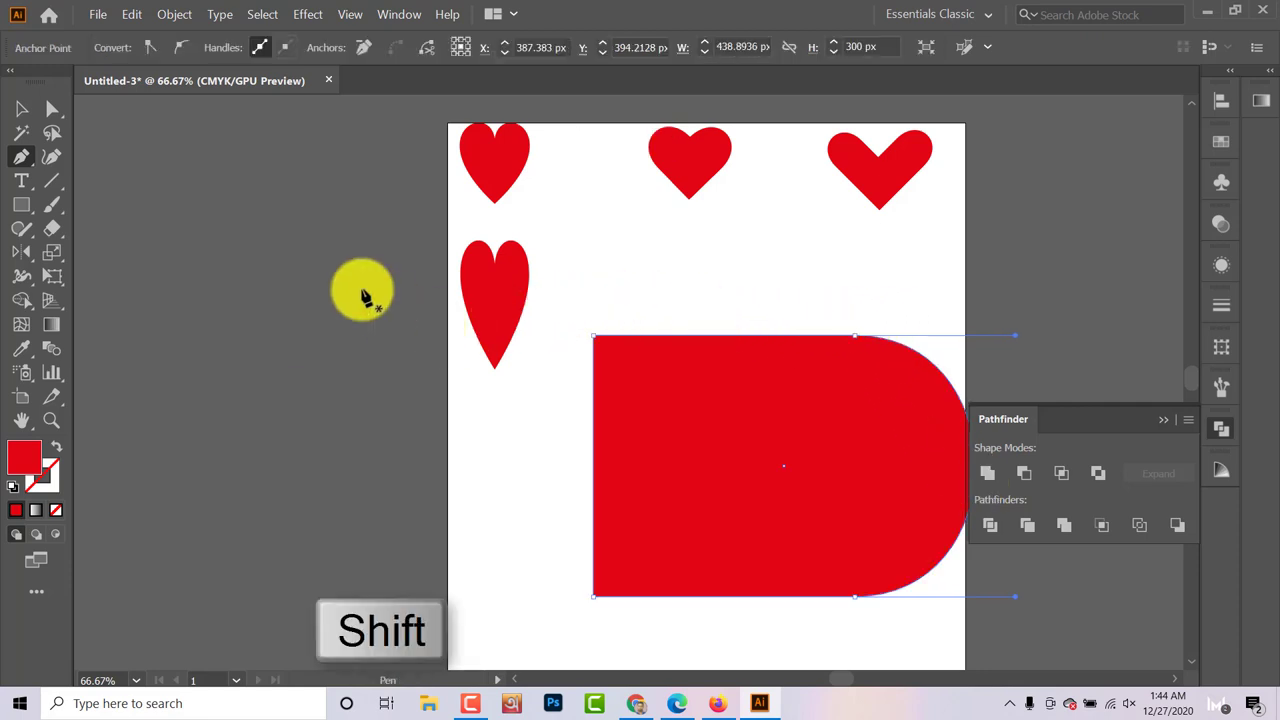
{"action": "left_click", "coordinate": [22, 108]}
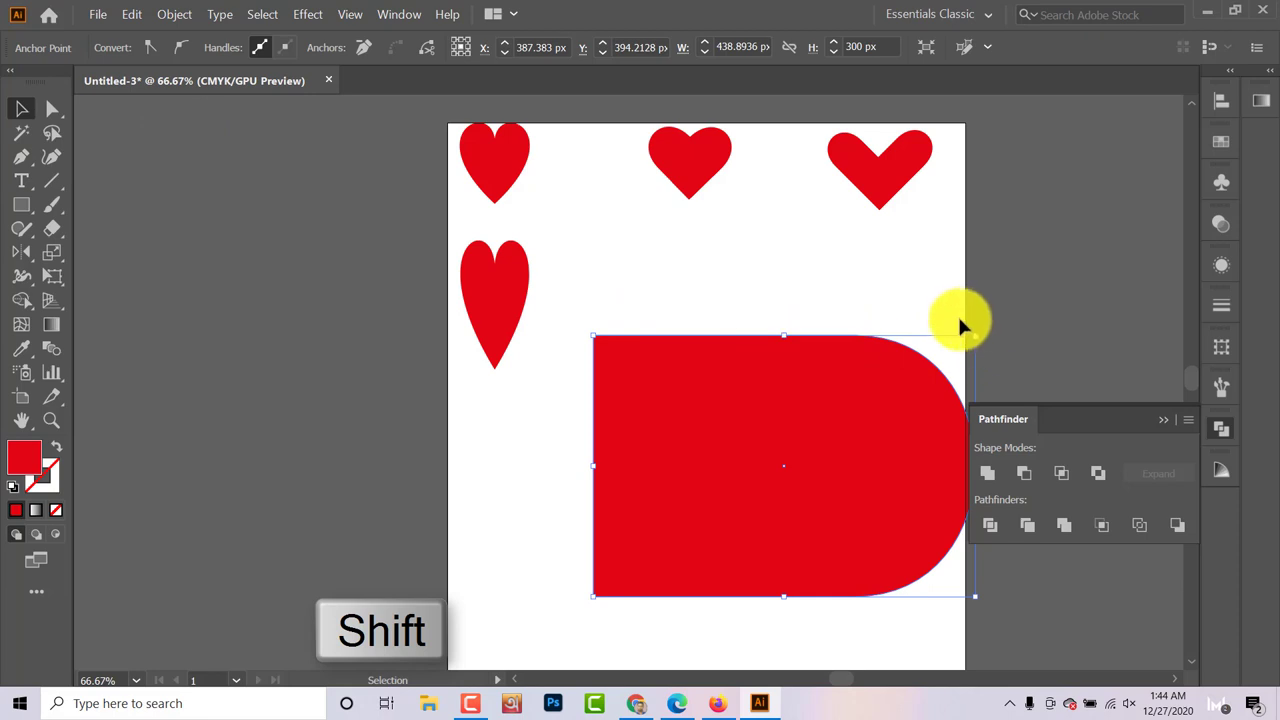
- Rotate the D-shape and bend its straight edges into two rounded heart lobes
{"action": "left_click_drag", "start_coordinate": [977, 329], "coordinate": [866, 211]}
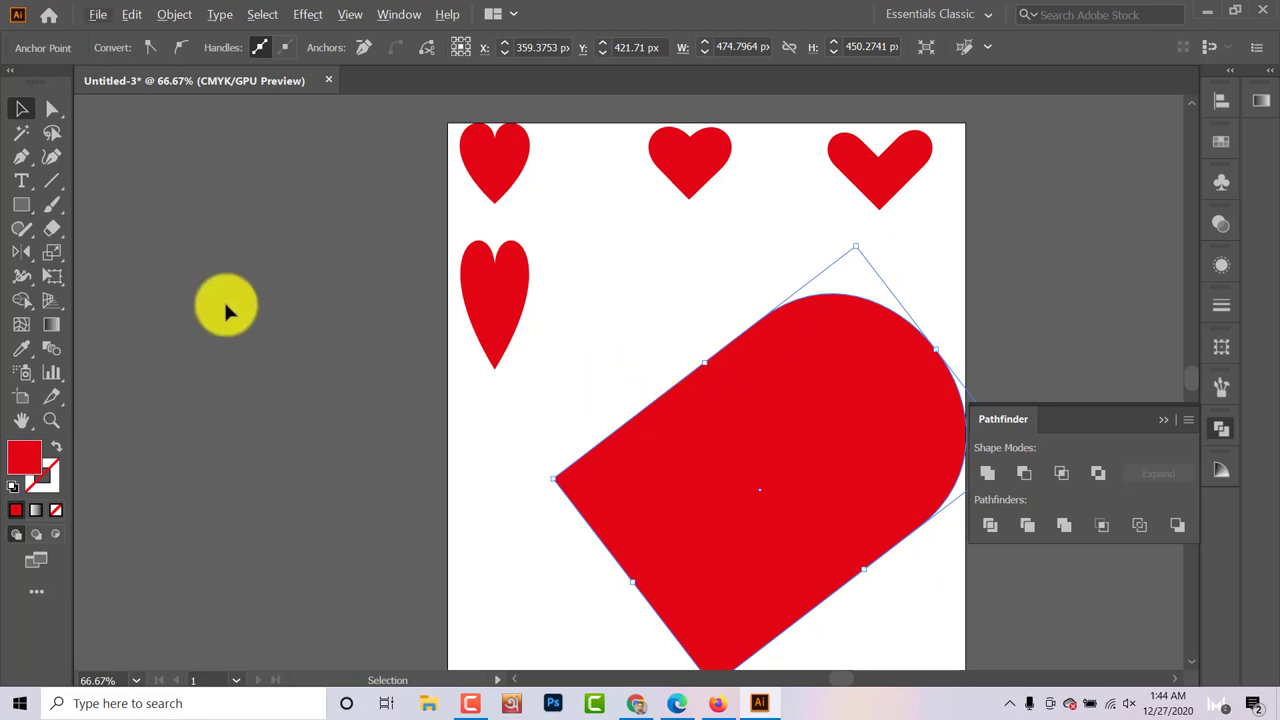
{"action": "key", "text": "p"}
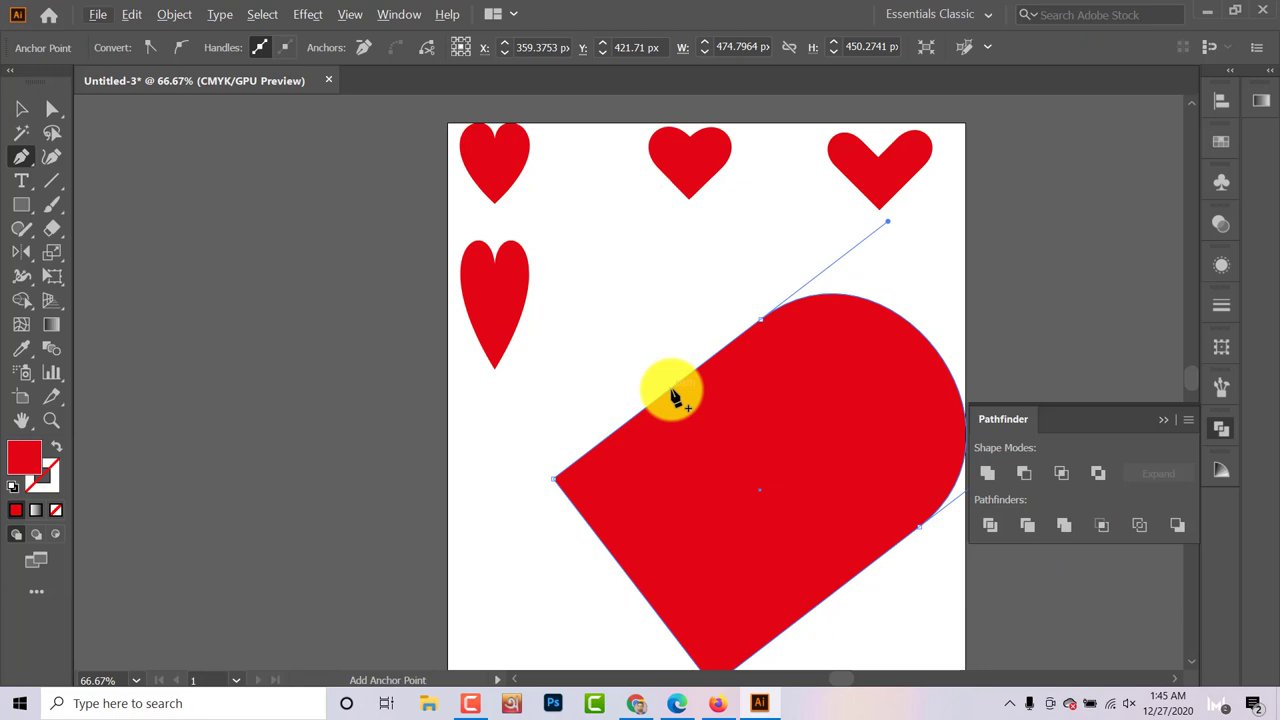
{"action": "mouse_move", "coordinate": [660, 380]}
{"action": "left_mouse_down"}
{"action": "mouse_move", "coordinate": [634, 337]}
{"action": "mouse_move", "coordinate": [557, 286]}
{"action": "mouse_move", "coordinate": [604, 337]}
{"action": "mouse_move", "coordinate": [586, 320]}
{"action": "left_mouse_up"}
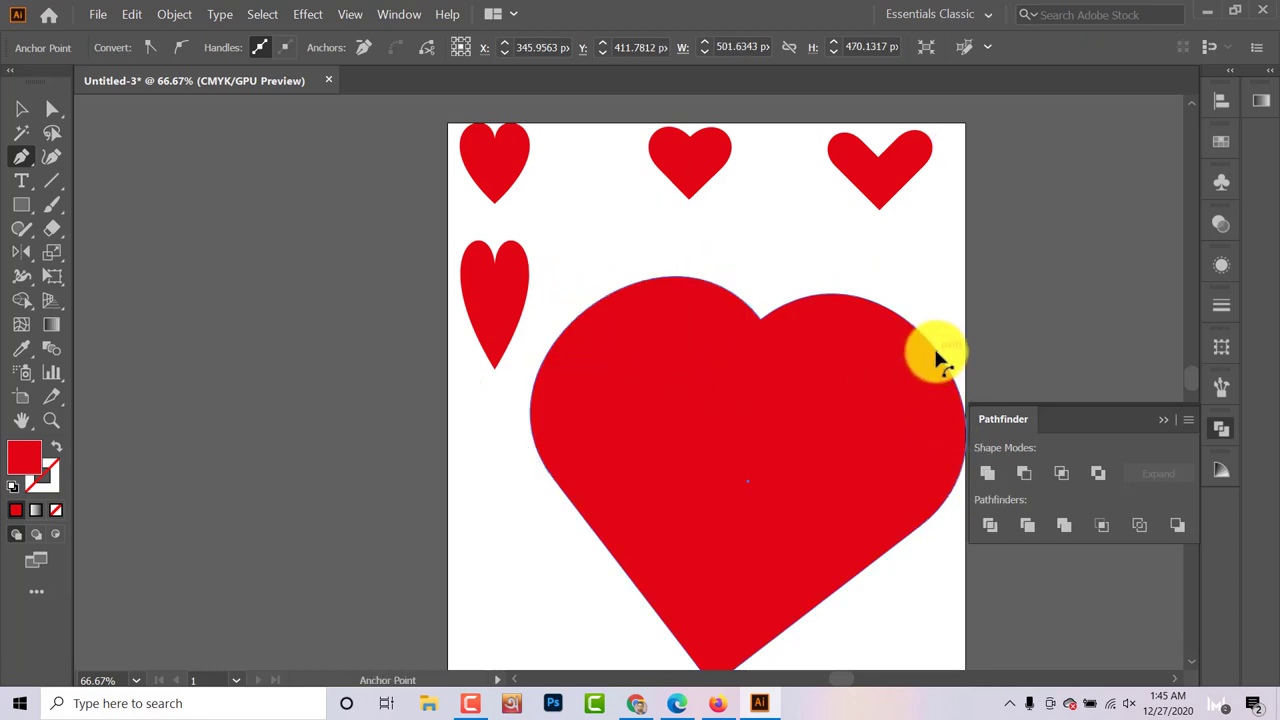
{"action": "left_click_drag", "start_coordinate": [937, 358], "coordinate": [944, 355]}
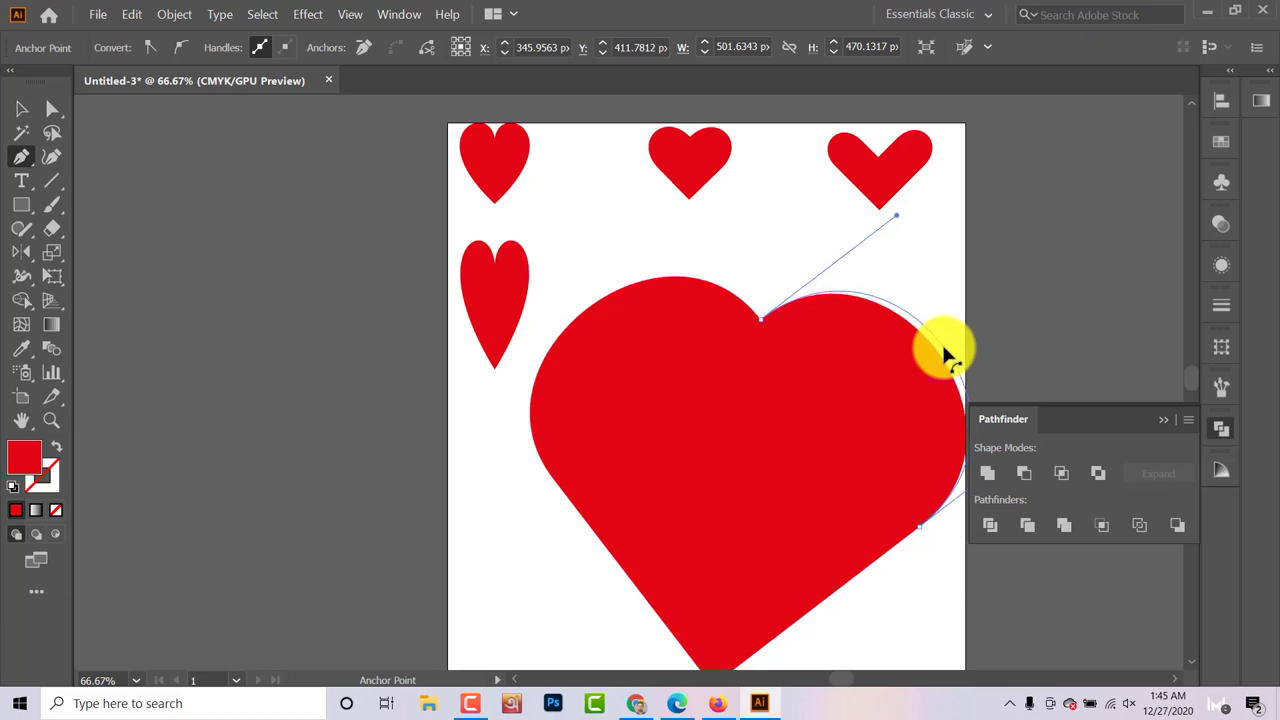
{"action": "left_click_drag", "start_coordinate": [944, 355], "coordinate": [946, 348]}
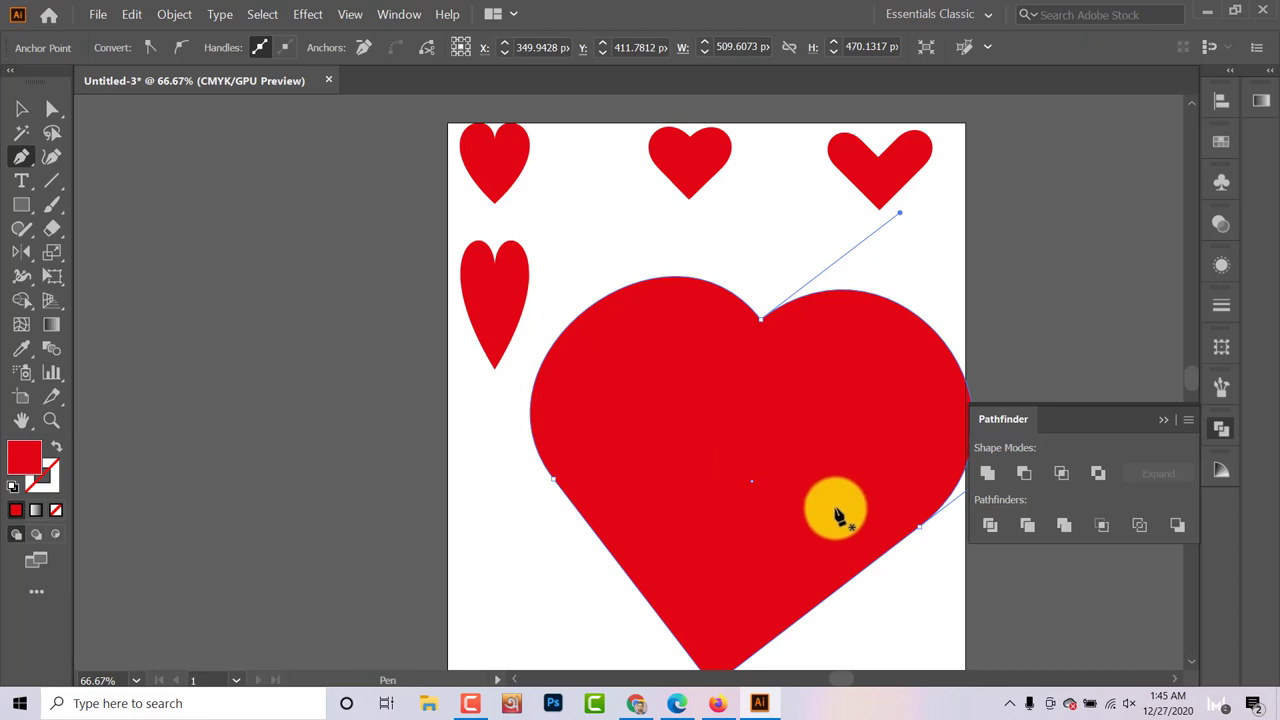
{"action": "scroll", "coordinate": [820, 517], "scroll_direction": "down", "scroll_amount": 2}
{"action": "scroll", "coordinate": [850, 510], "scroll_direction": "down", "scroll_amount": 1}
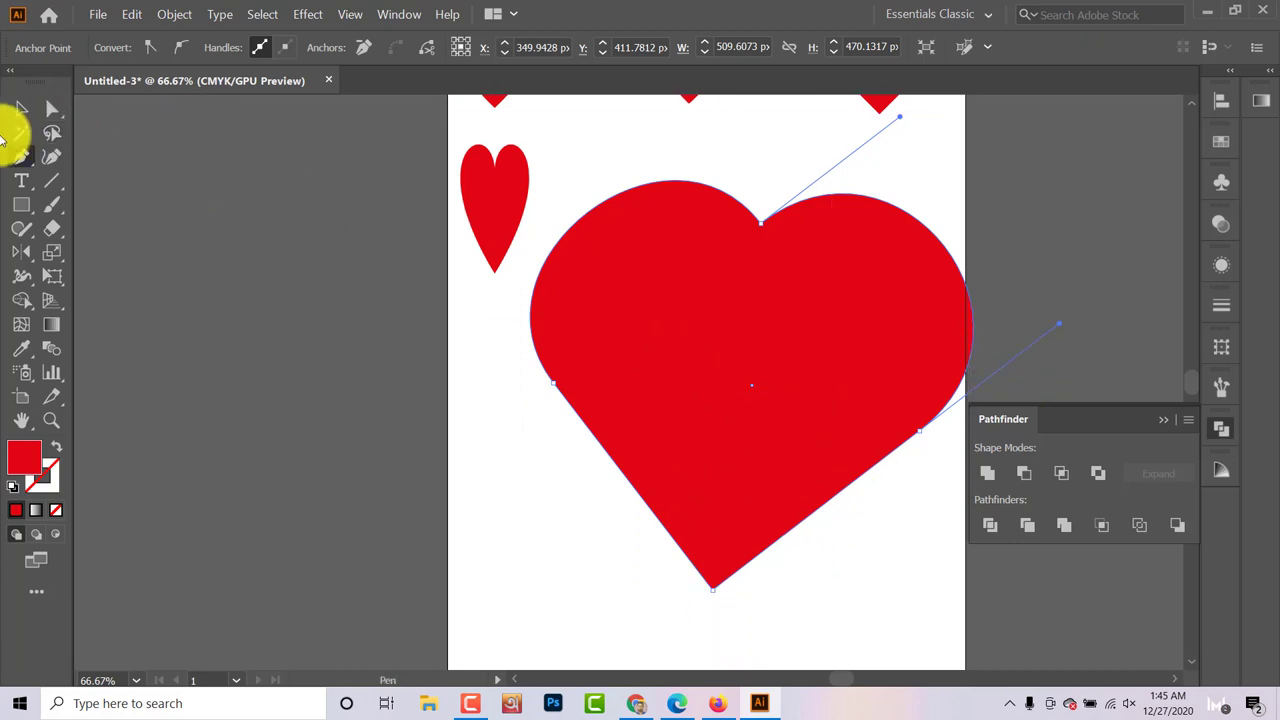
- Rotate the large heart about 45° so it stands upright
{"action": "left_click", "coordinate": [22, 108]}
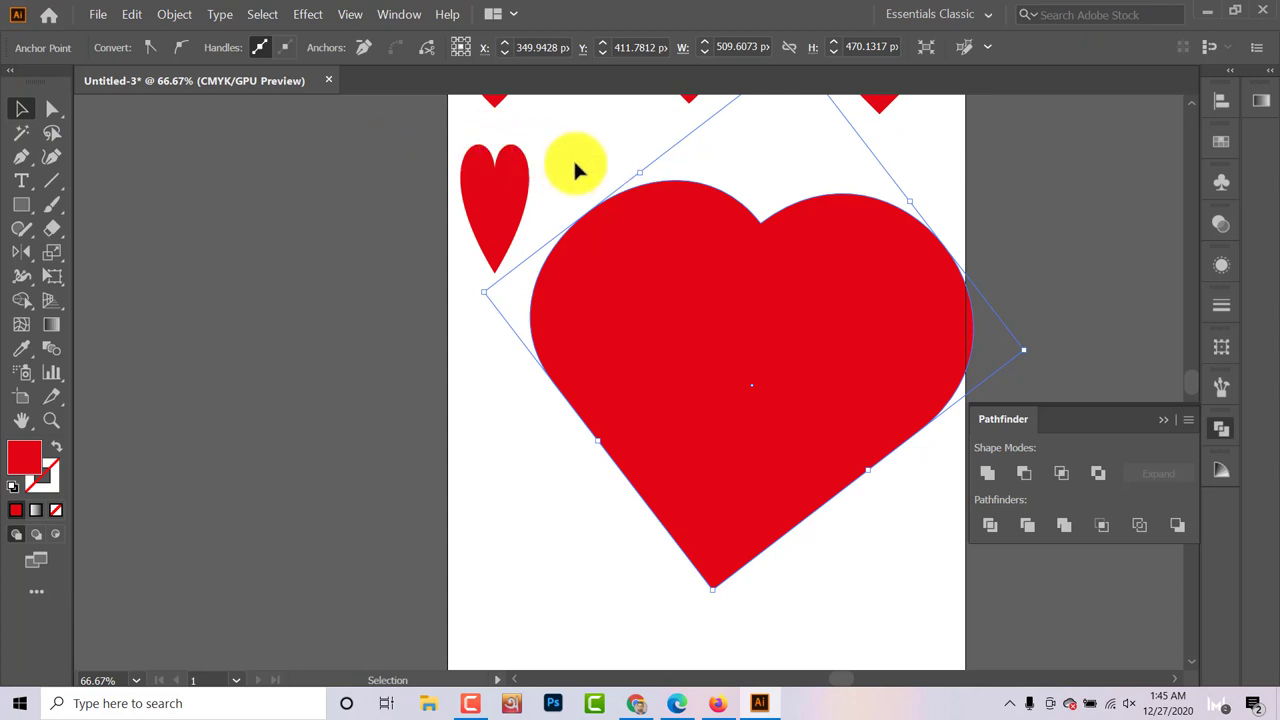
{"action": "scroll", "coordinate": [790, 485], "scroll_direction": "up", "scroll_amount": 2}
{"action": "scroll", "coordinate": [790, 485], "scroll_direction": "up", "scroll_amount": 1}
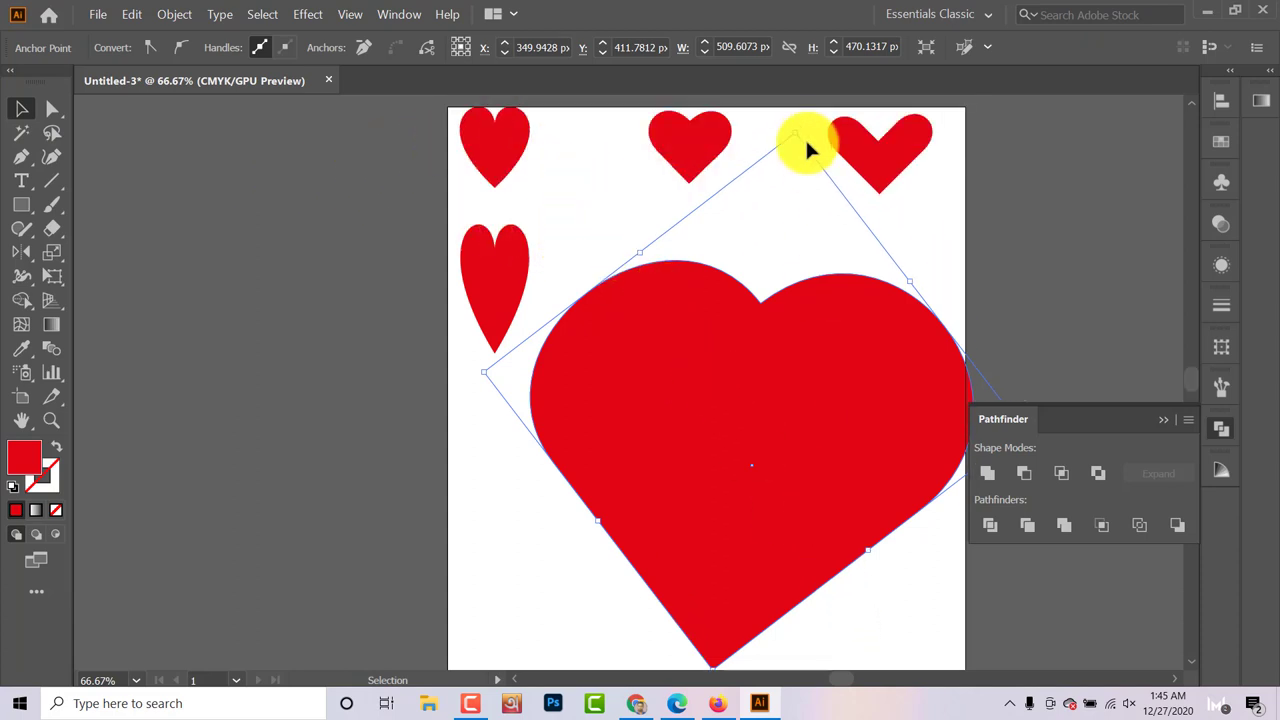
{"action": "mouse_move", "coordinate": [795, 125]}
{"action": "left_mouse_down"}
{"action": "mouse_move", "coordinate": [759, 125]}
{"action": "mouse_move", "coordinate": [771, 127]}
{"action": "left_mouse_up"}
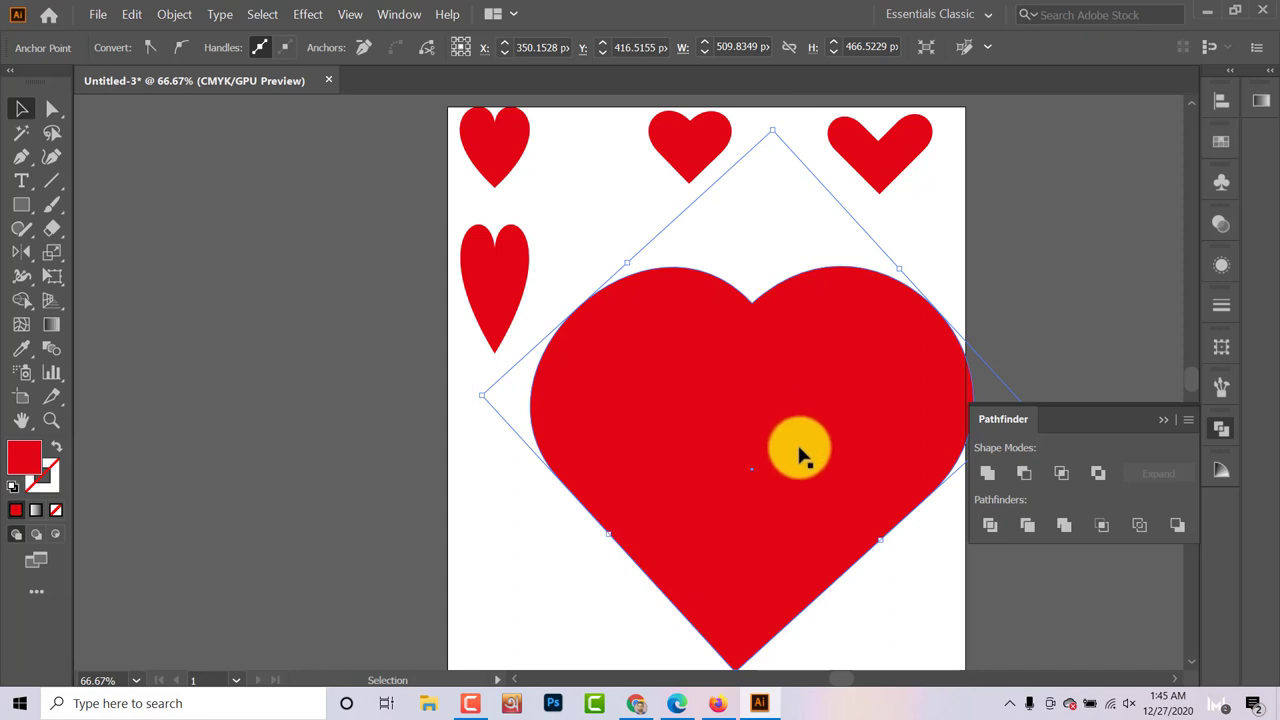
- Scale the upright heart down to a small heart with a bounding-box handle
{"action": "scroll", "coordinate": [808, 425], "scroll_direction": "down", "scroll_amount": 2}
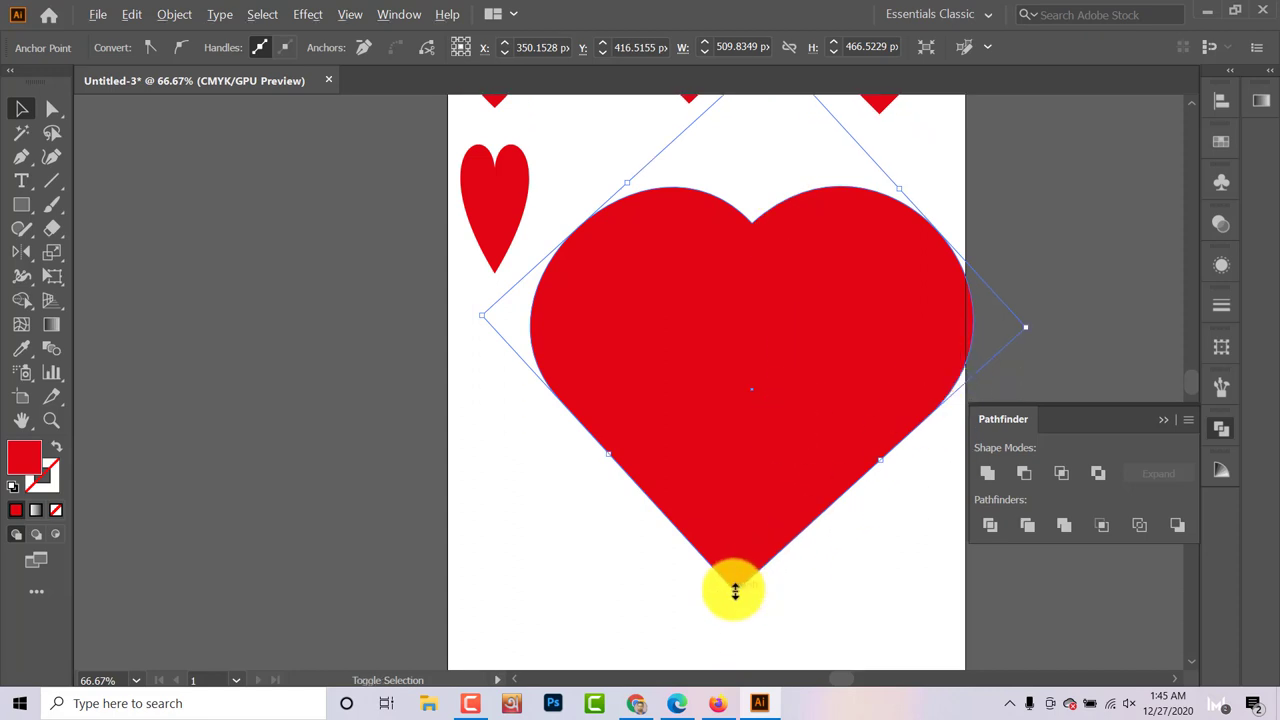
{"action": "left_click_drag", "start_coordinate": [735, 592], "coordinate": [729, 413]}
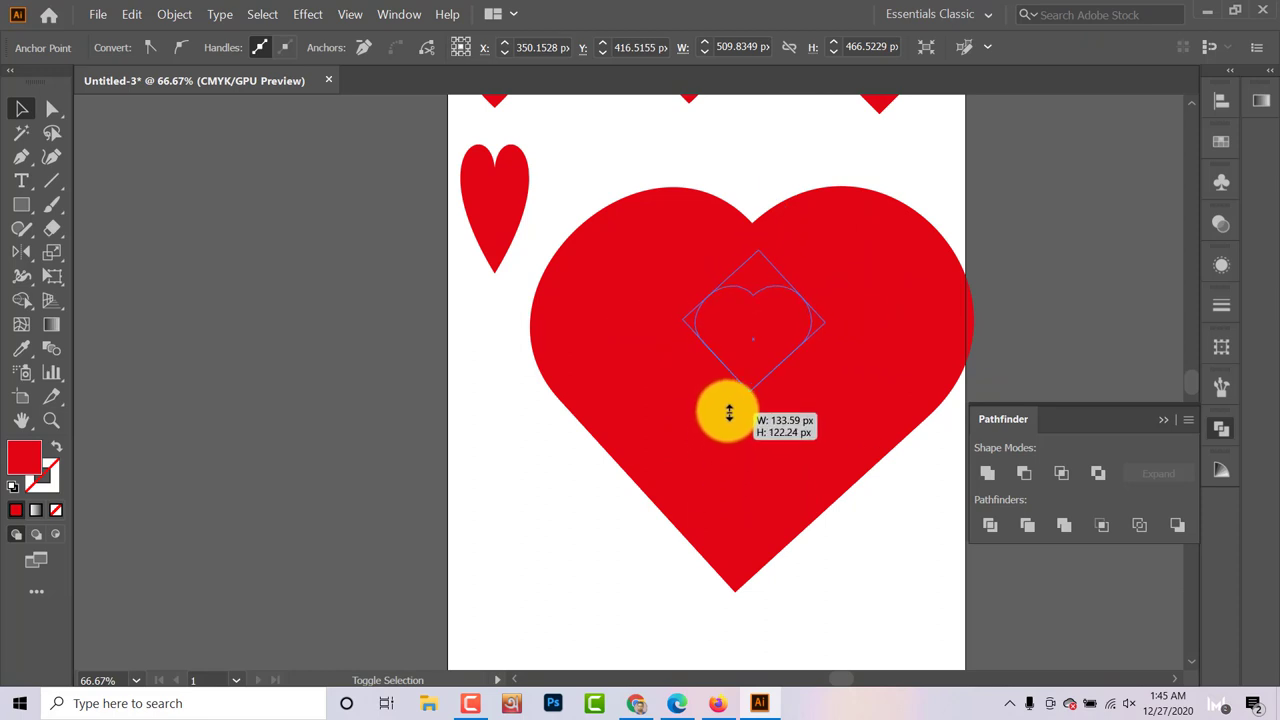
{"action": "left_click_drag", "start_coordinate": [729, 413], "coordinate": [699, 267]}
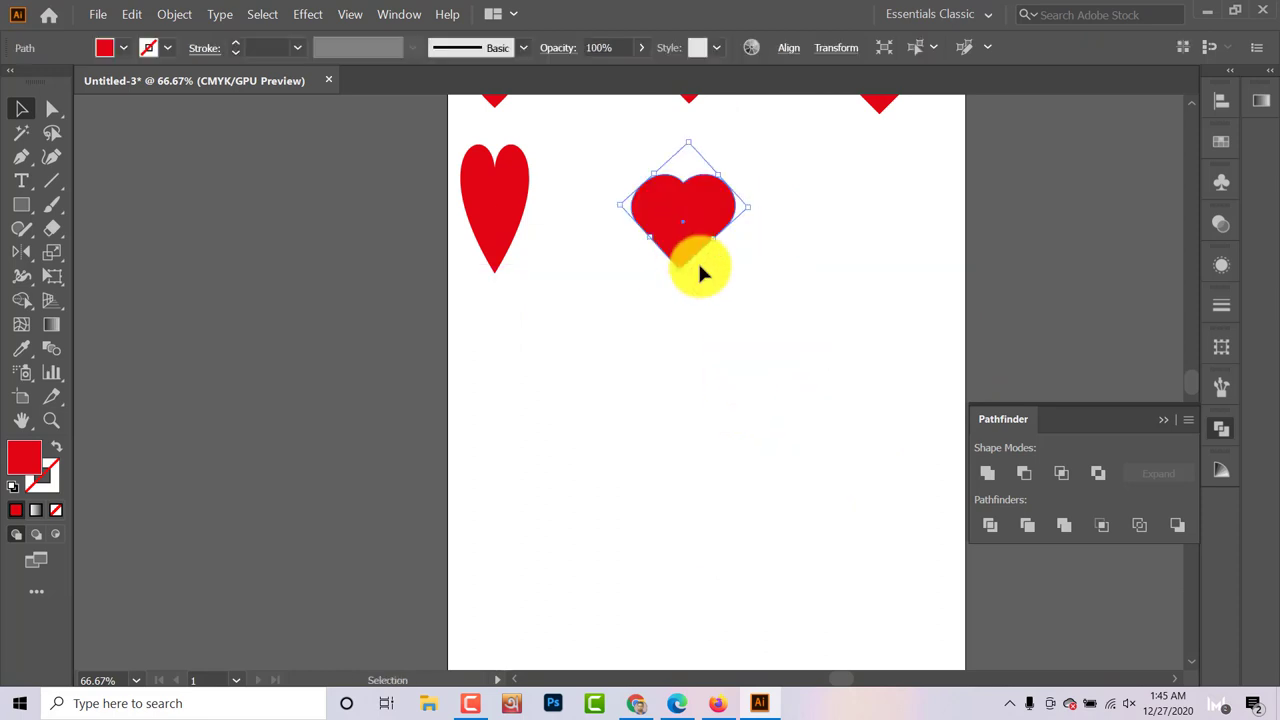
{"action": "scroll", "coordinate": [822, 250], "scroll_direction": "up", "scroll_amount": 2}
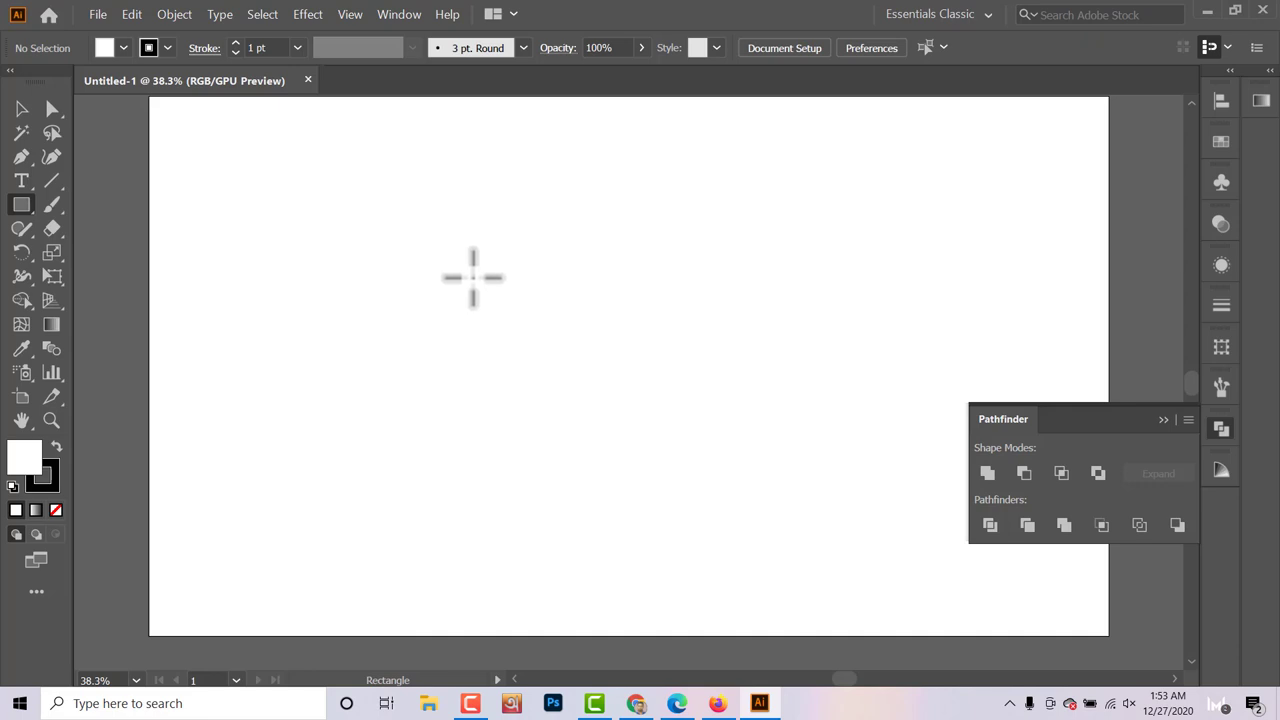
- Draw a tall rectangle, about 117 by 207 px, and fill it red from the swatches
{"action": "left_click", "coordinate": [21, 207]}
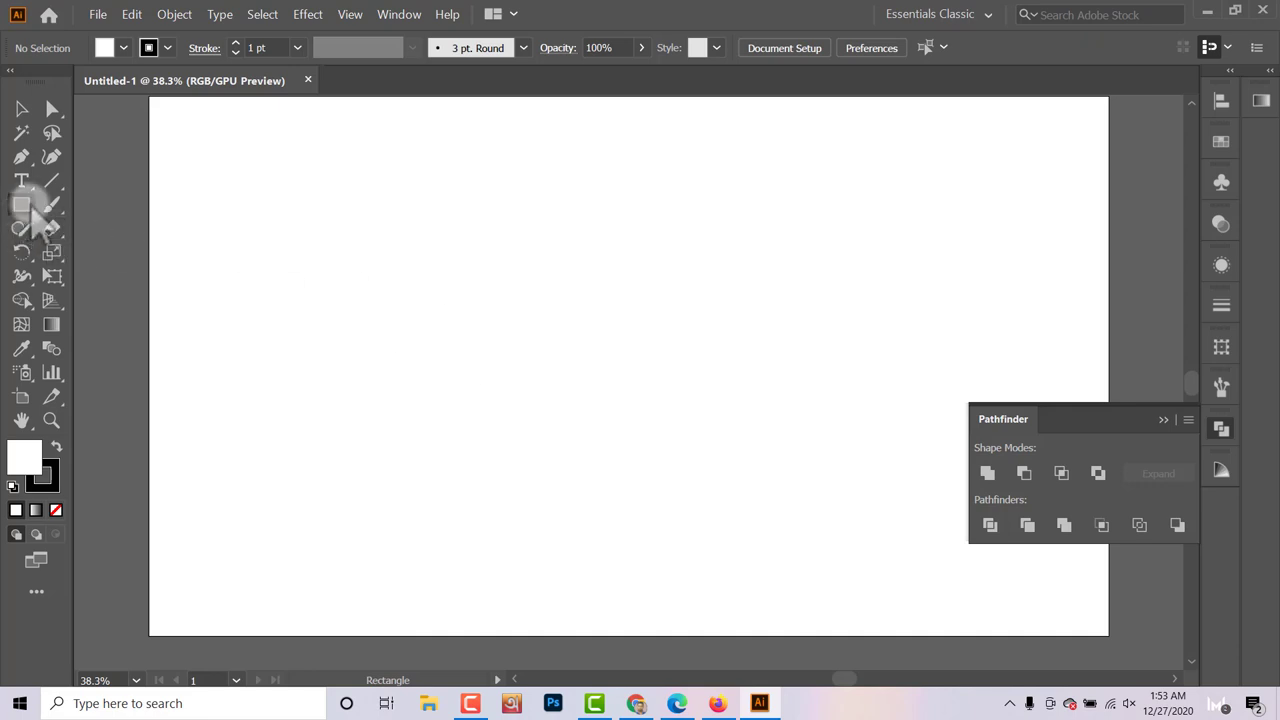
{"action": "mouse_move", "coordinate": [357, 238]}
{"action": "left_mouse_down"}
{"action": "mouse_move", "coordinate": [400, 263]}
{"action": "mouse_move", "coordinate": [417, 340]}
{"action": "left_mouse_up"}
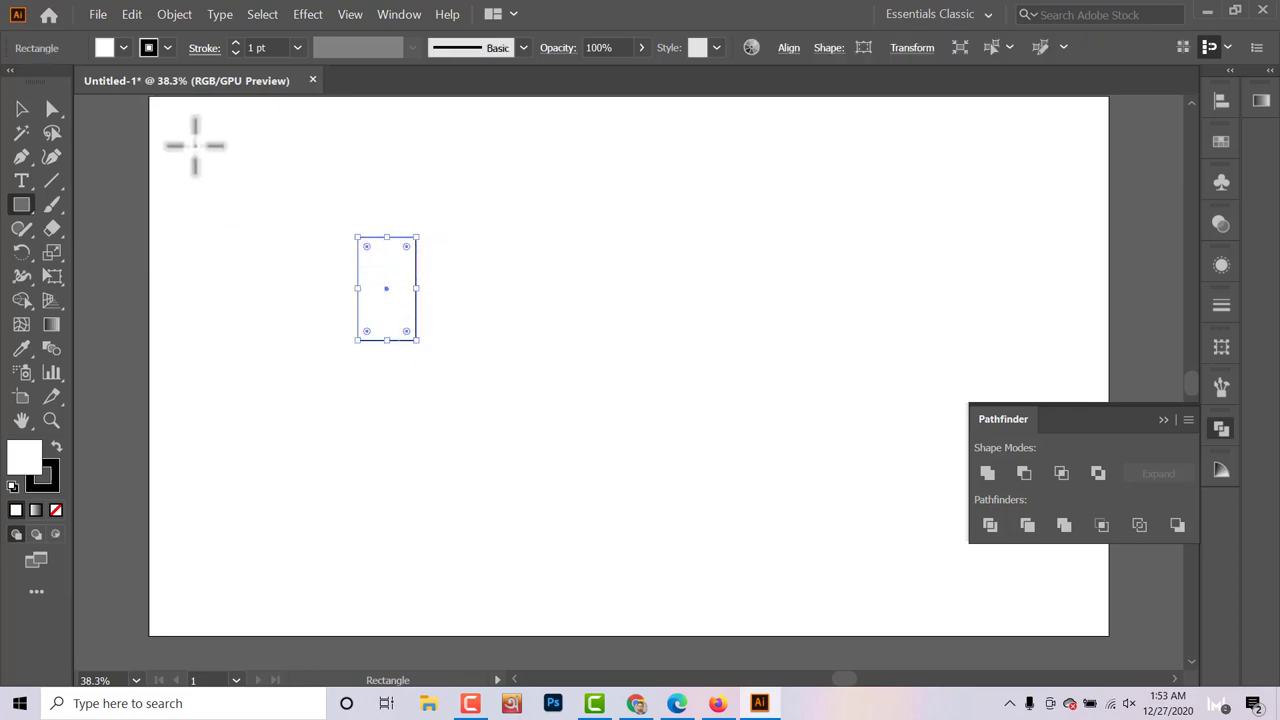
{"action": "left_click", "coordinate": [120, 48]}
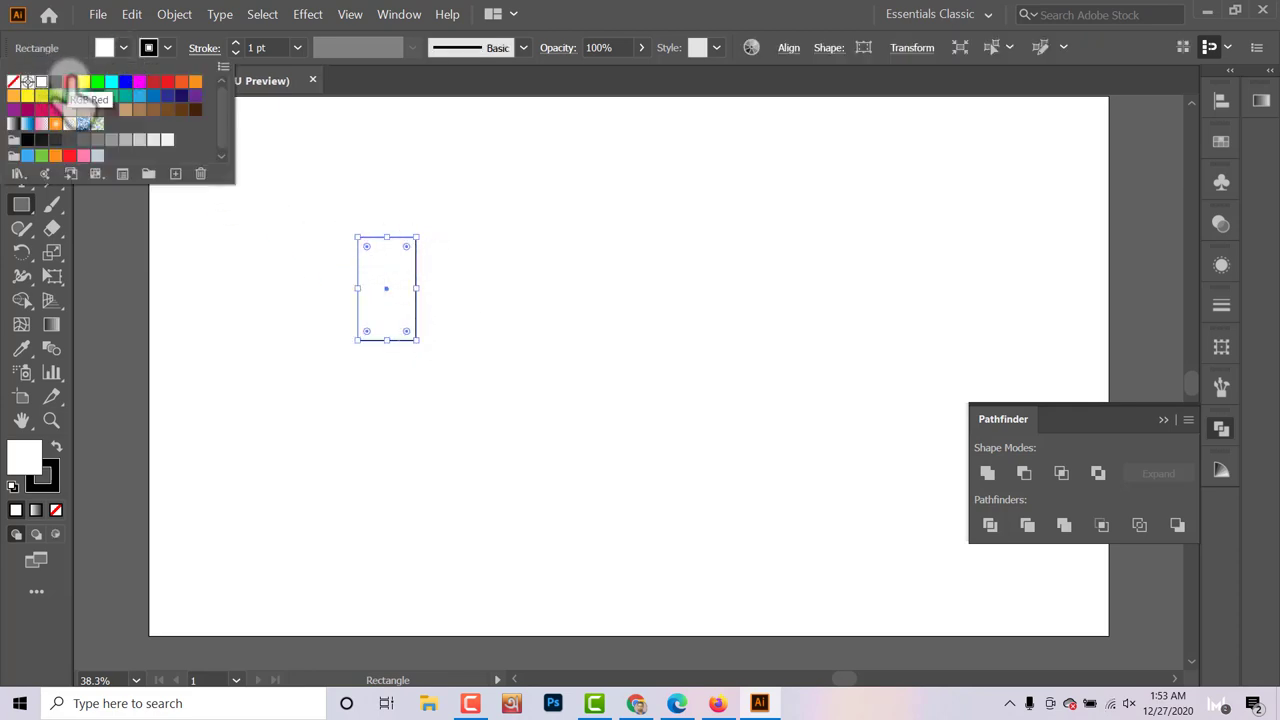
{"action": "left_click", "coordinate": [68, 82]}
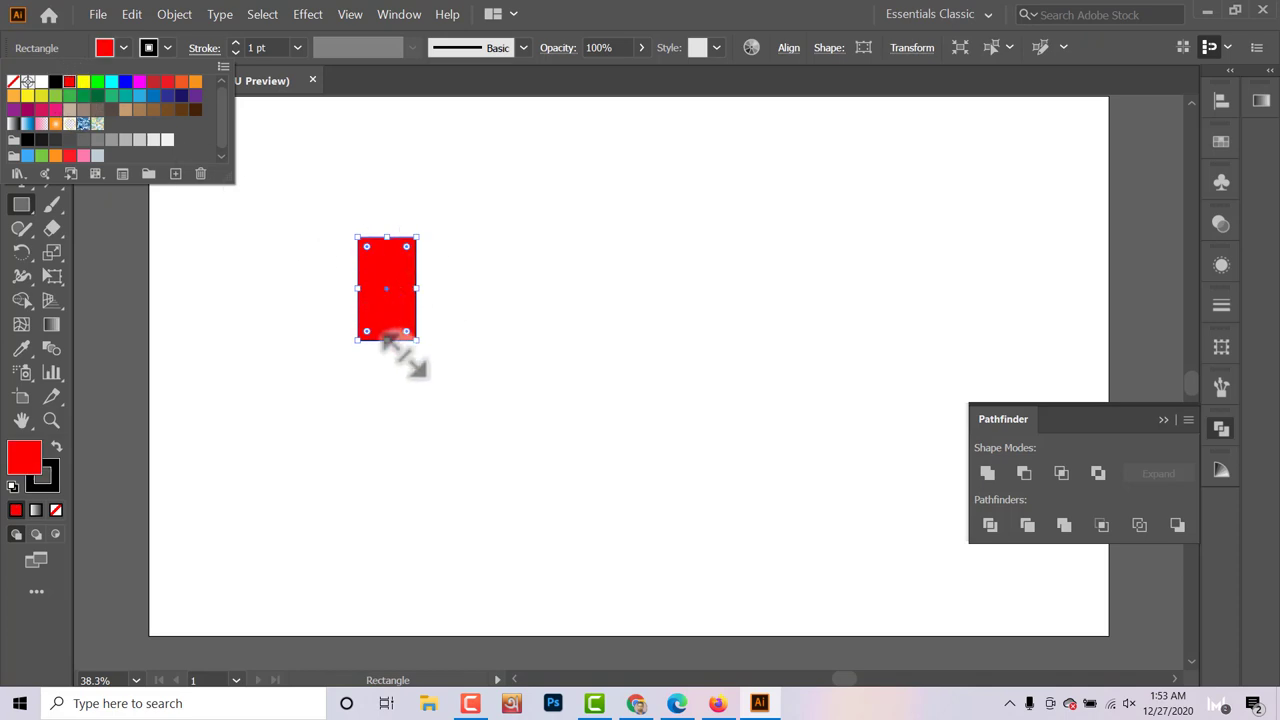
- Copy the red rectangle and Paste in Front to stack a duplicate on top
{"action": "left_click", "coordinate": [143, 14]}
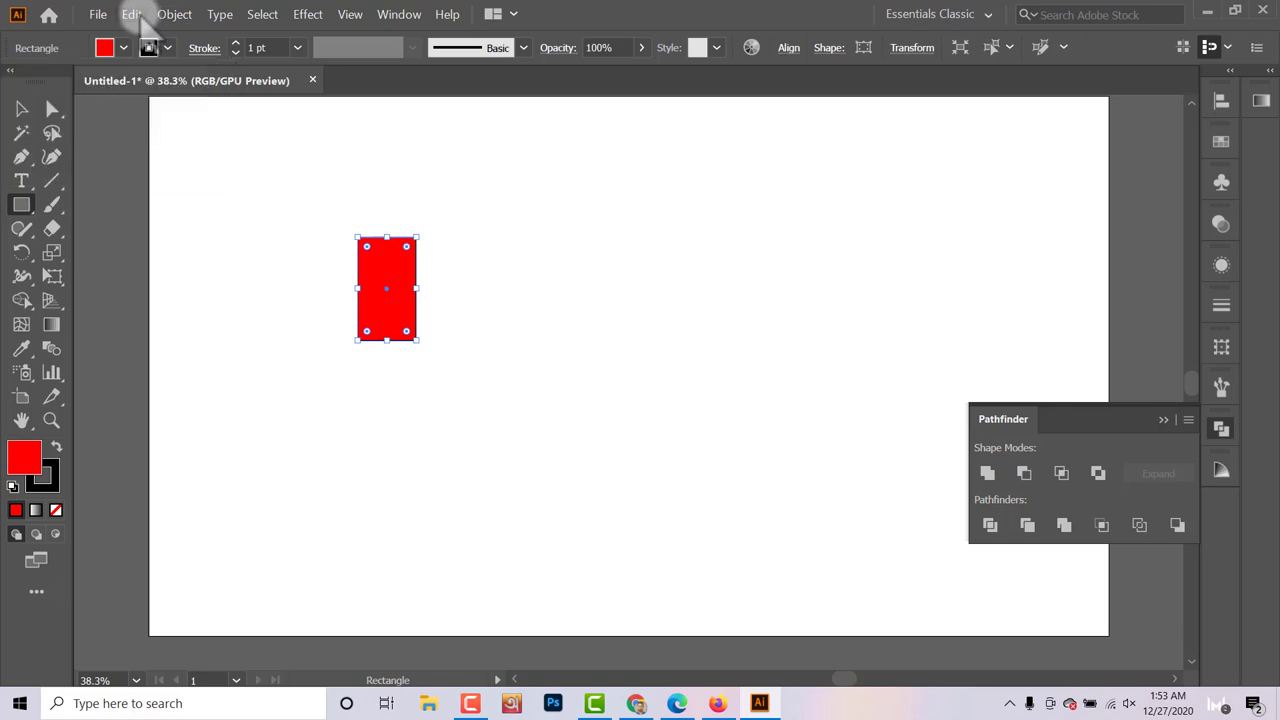
{"action": "left_click", "coordinate": [136, 14]}
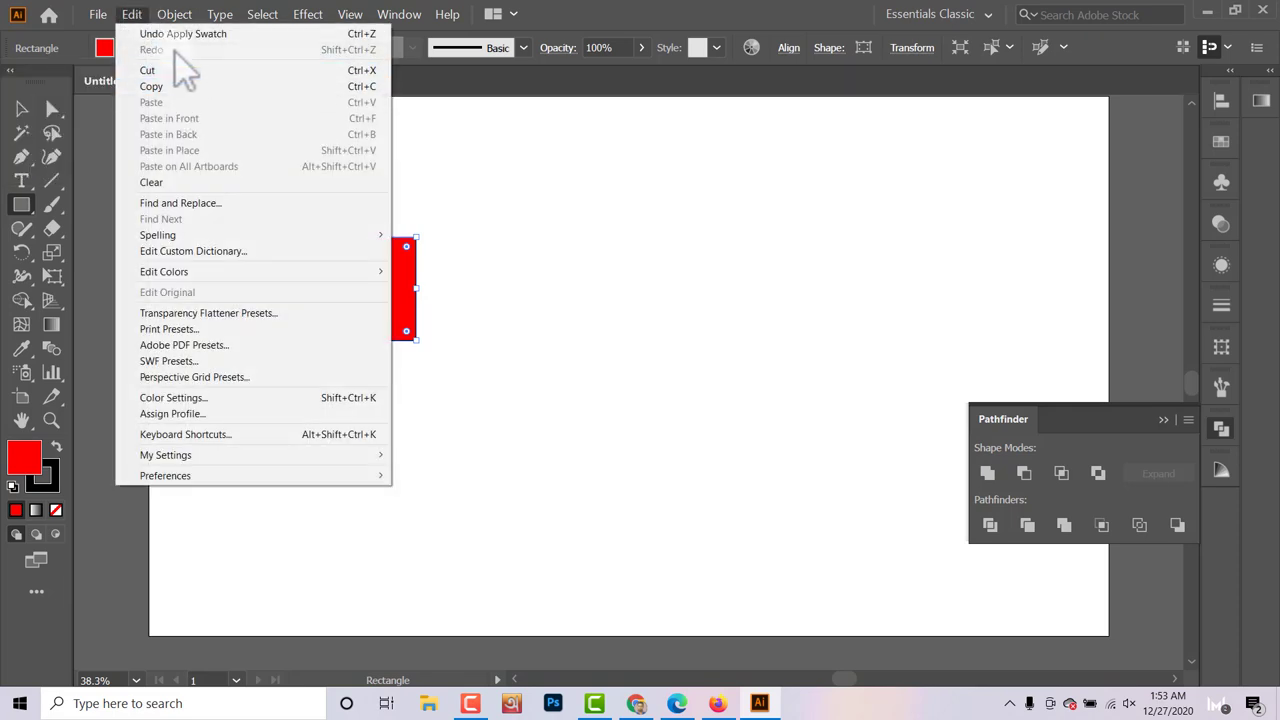
{"action": "left_click", "coordinate": [170, 90]}
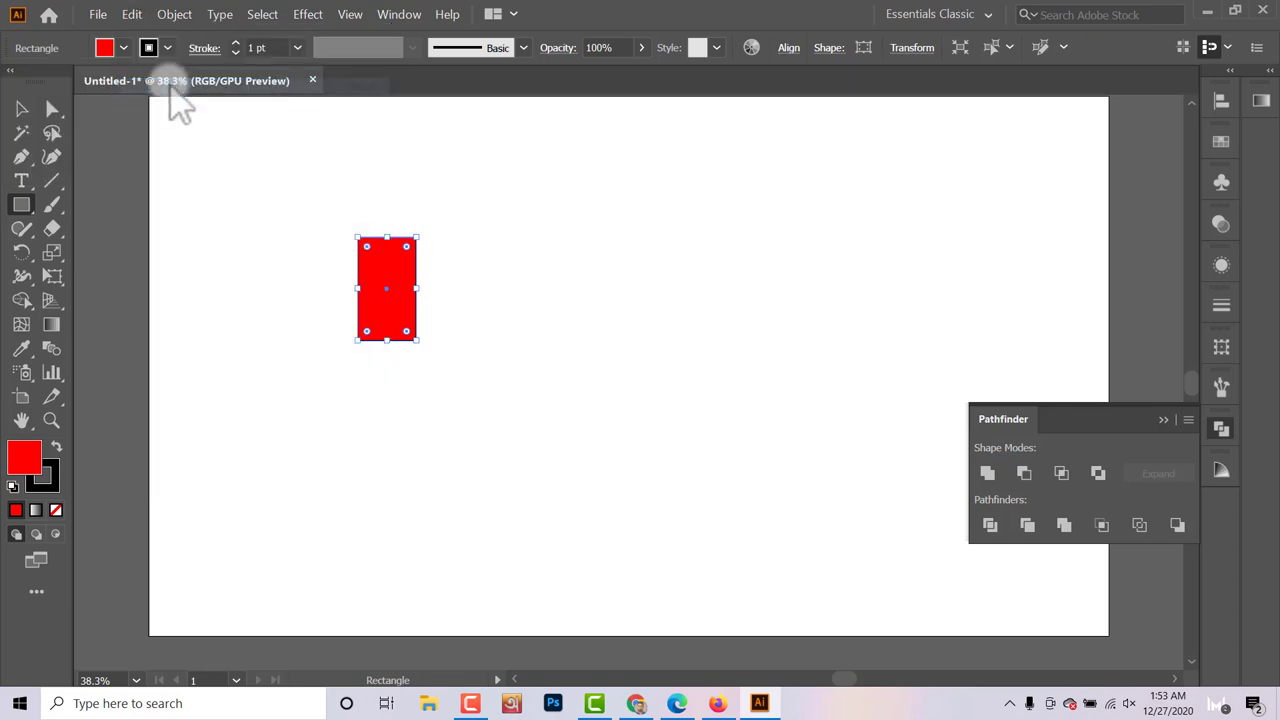
{"action": "left_click", "coordinate": [136, 14]}
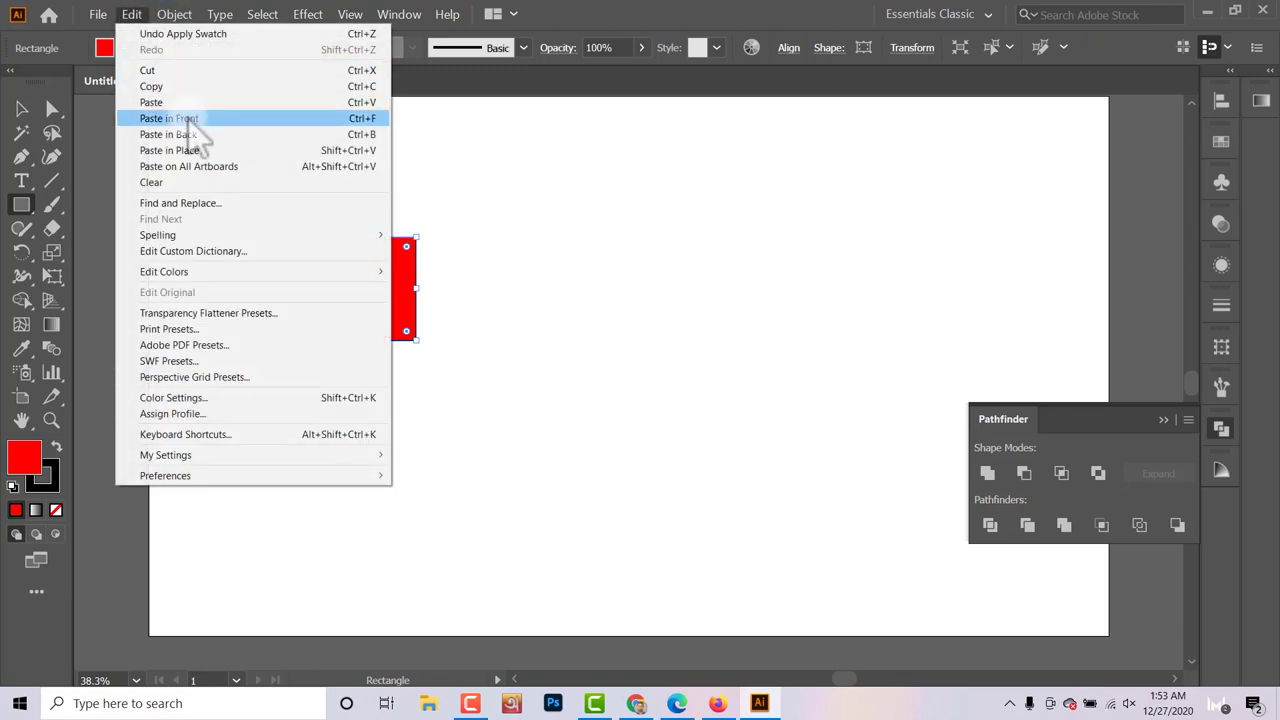
{"action": "left_click", "coordinate": [190, 120]}
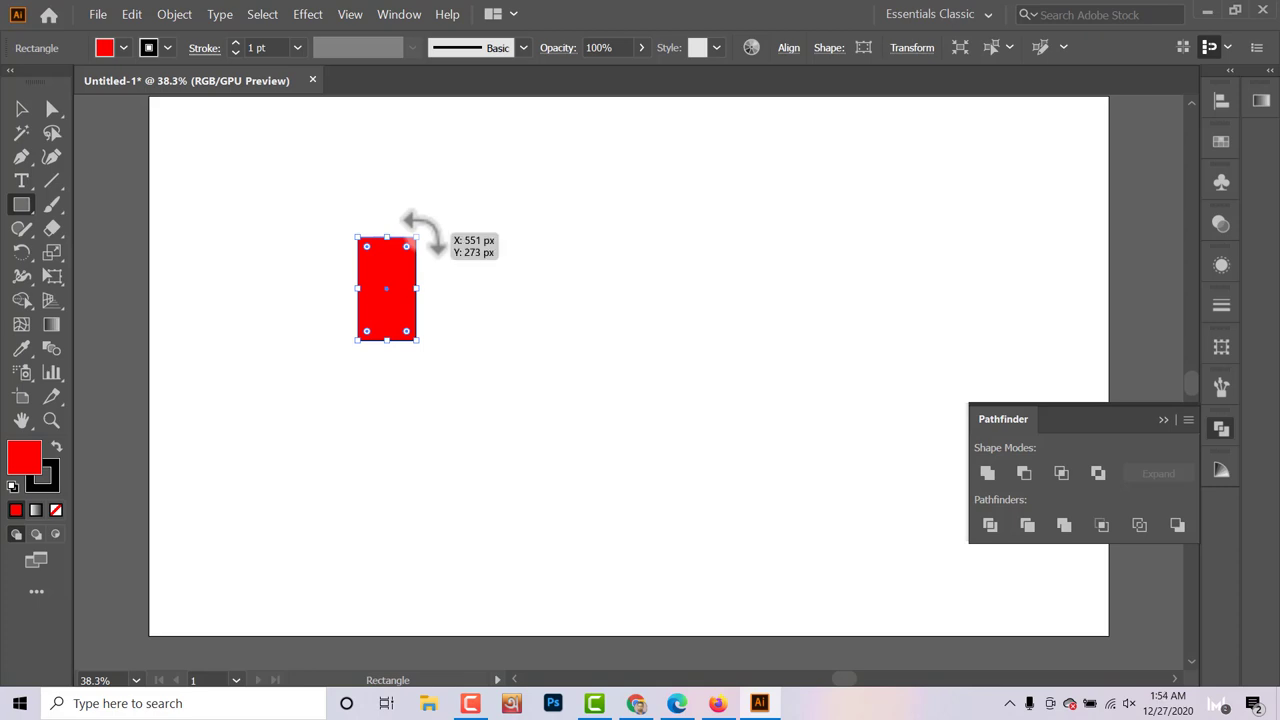
- Rotate the copy 45° one way and the original 45° the other so they cross
{"action": "left_click_drag", "start_coordinate": [422, 232], "coordinate": [377, 217]}
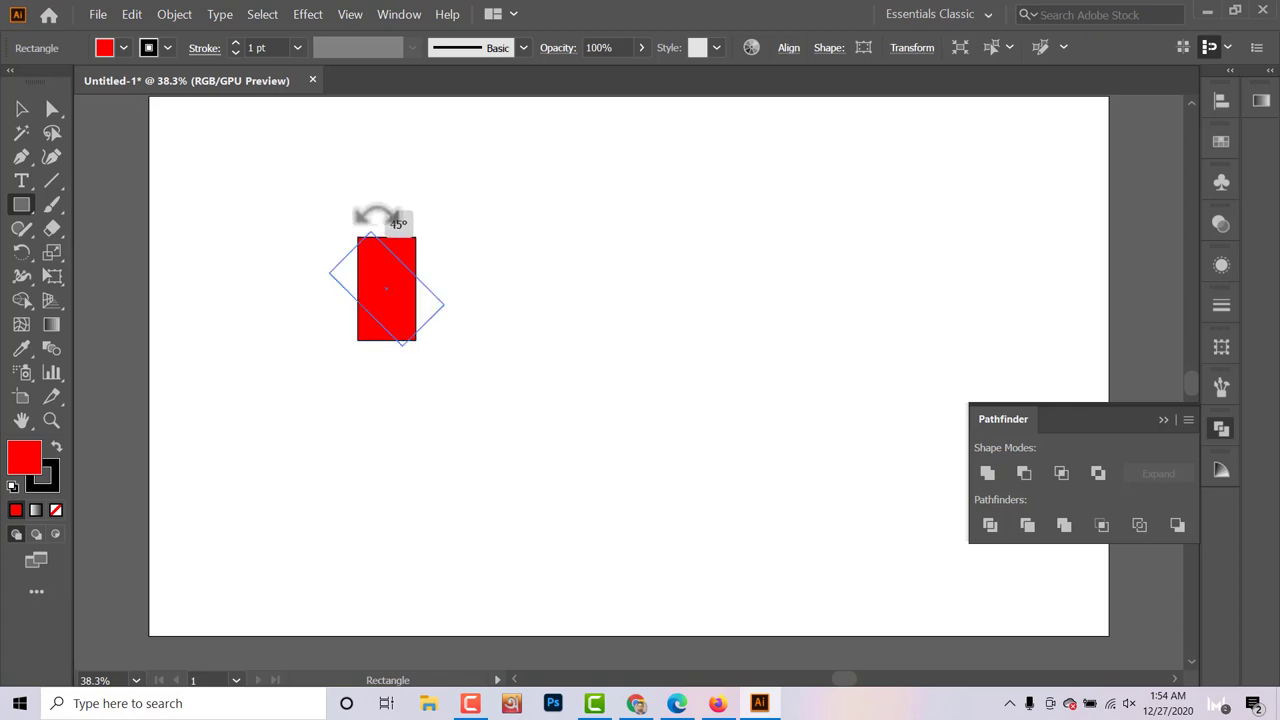
{"action": "left_click_drag", "start_coordinate": [377, 217], "coordinate": [375, 214]}
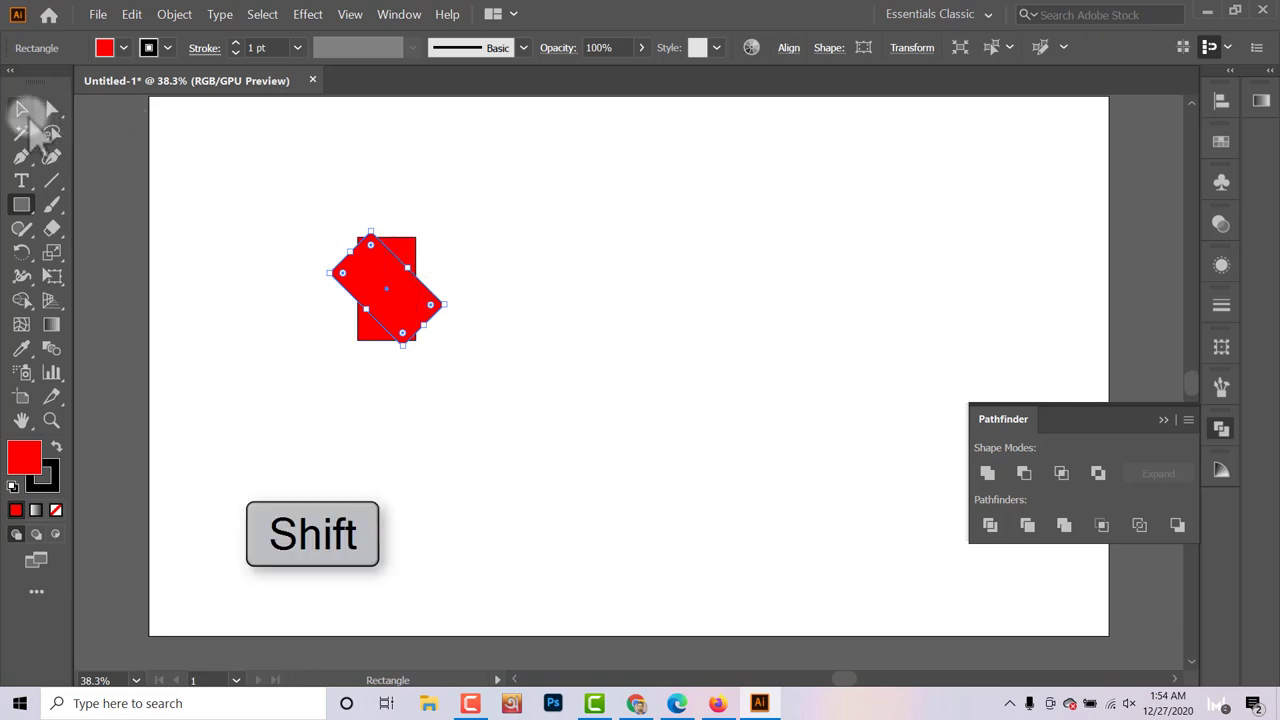
{"action": "left_click", "coordinate": [22, 108]}
{"action": "left_click", "coordinate": [410, 248]}
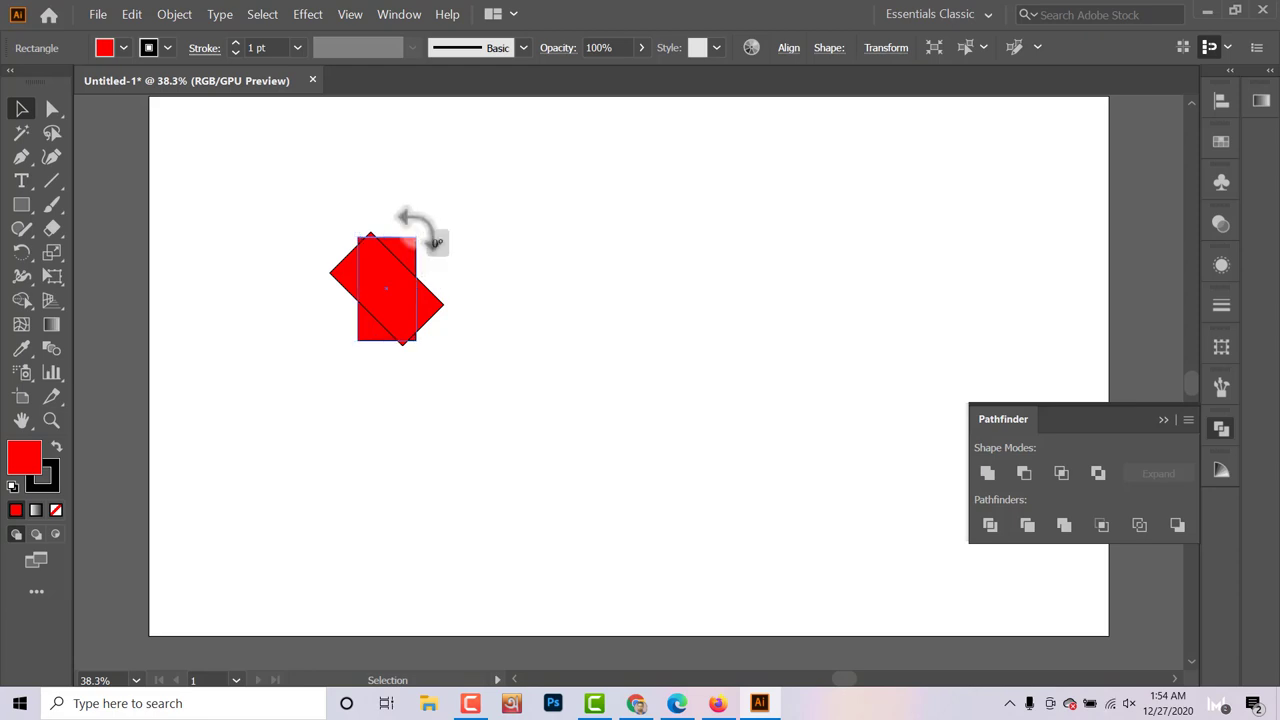
{"action": "left_click_drag", "start_coordinate": [418, 226], "coordinate": [326, 232]}
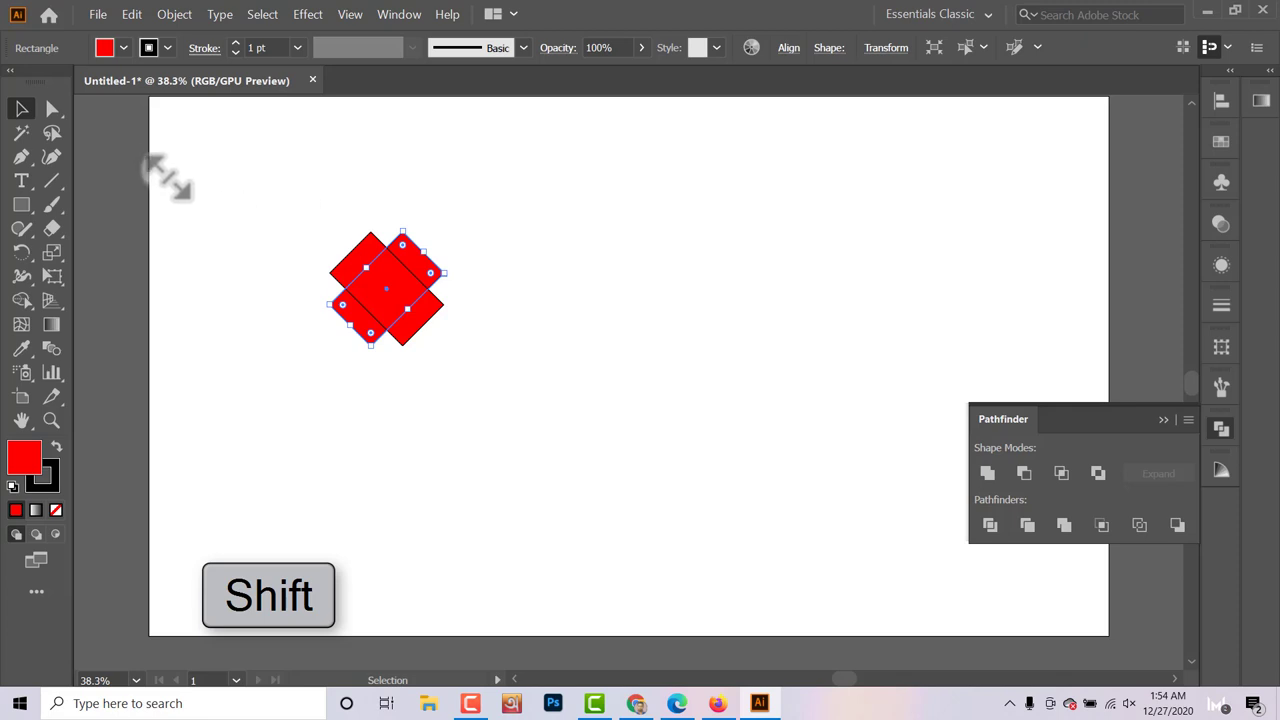
- Round the right rectangle's top end by adding a point and pulling out curve handles
{"action": "left_click", "coordinate": [21, 157]}
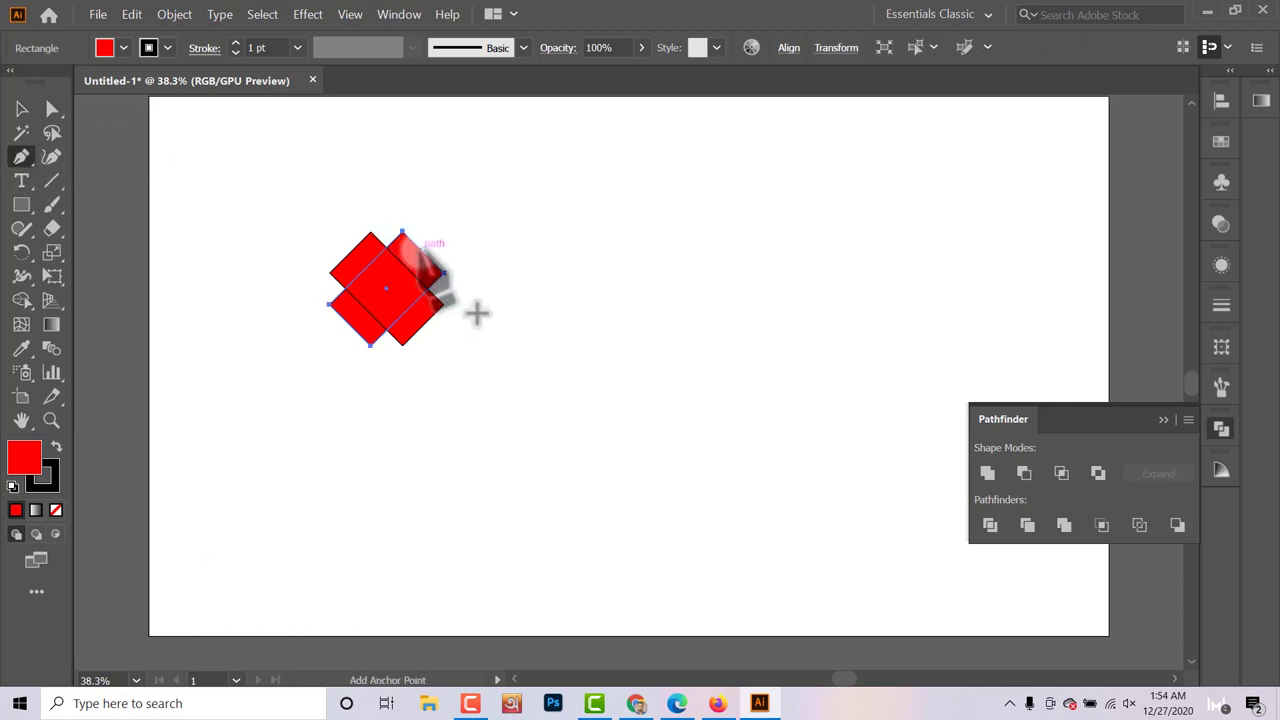
{"action": "left_click", "coordinate": [432, 240]}
{"action": "left_click_drag", "start_coordinate": [440, 250], "coordinate": [465, 250]}
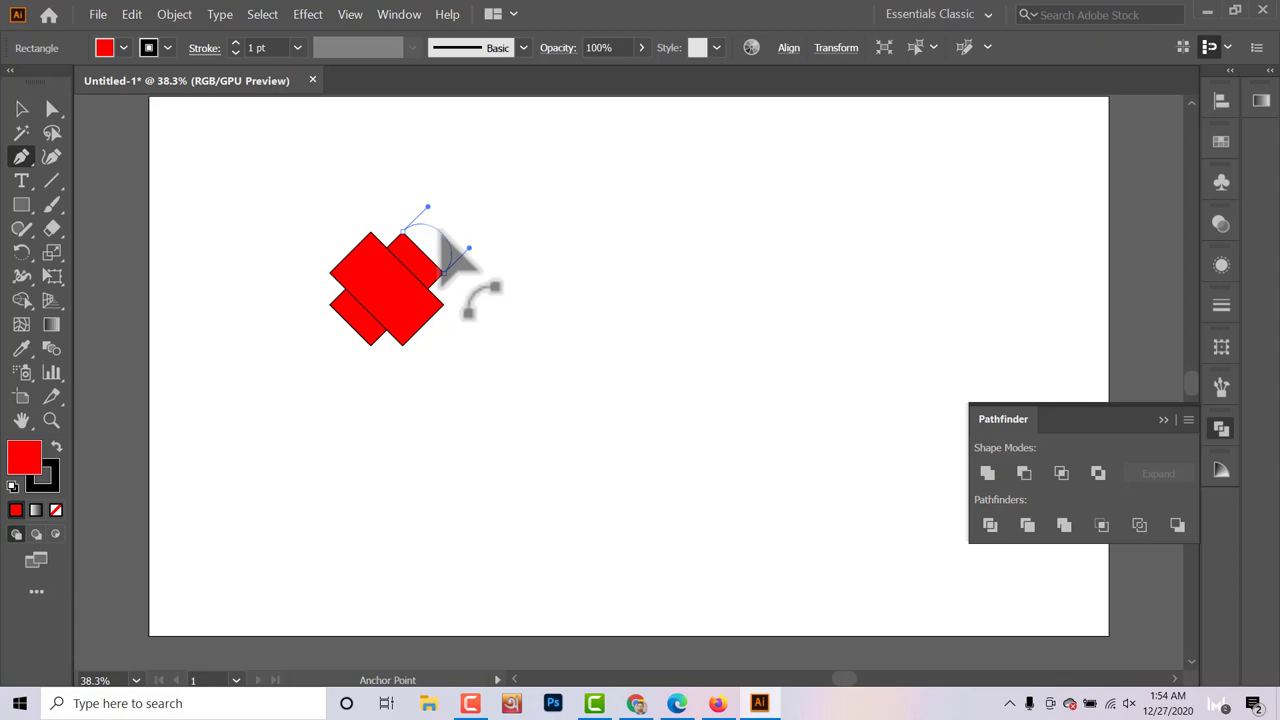
{"action": "left_click", "coordinate": [443, 243]}
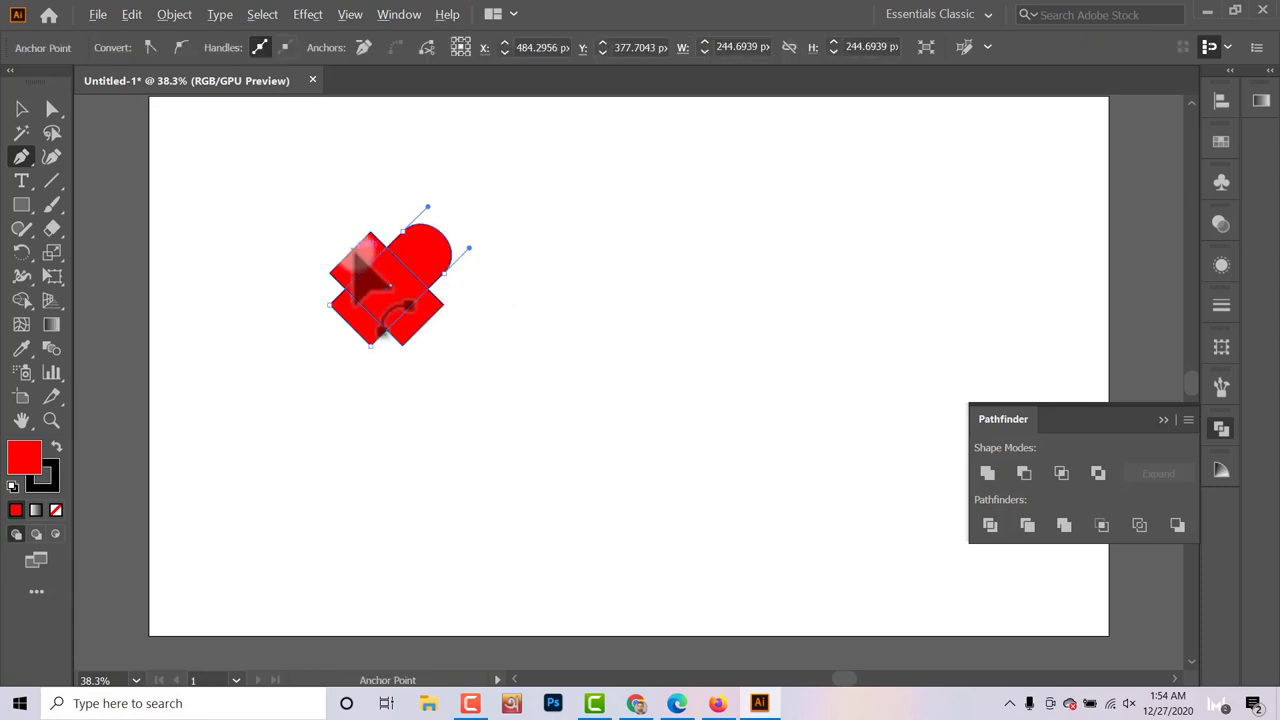
- Curve the left rectangle's top edge into a matching lobe, holding Alt+Shift for symmetrical handles
{"action": "left_click_drag", "start_coordinate": [355, 242], "coordinate": [337, 222]}
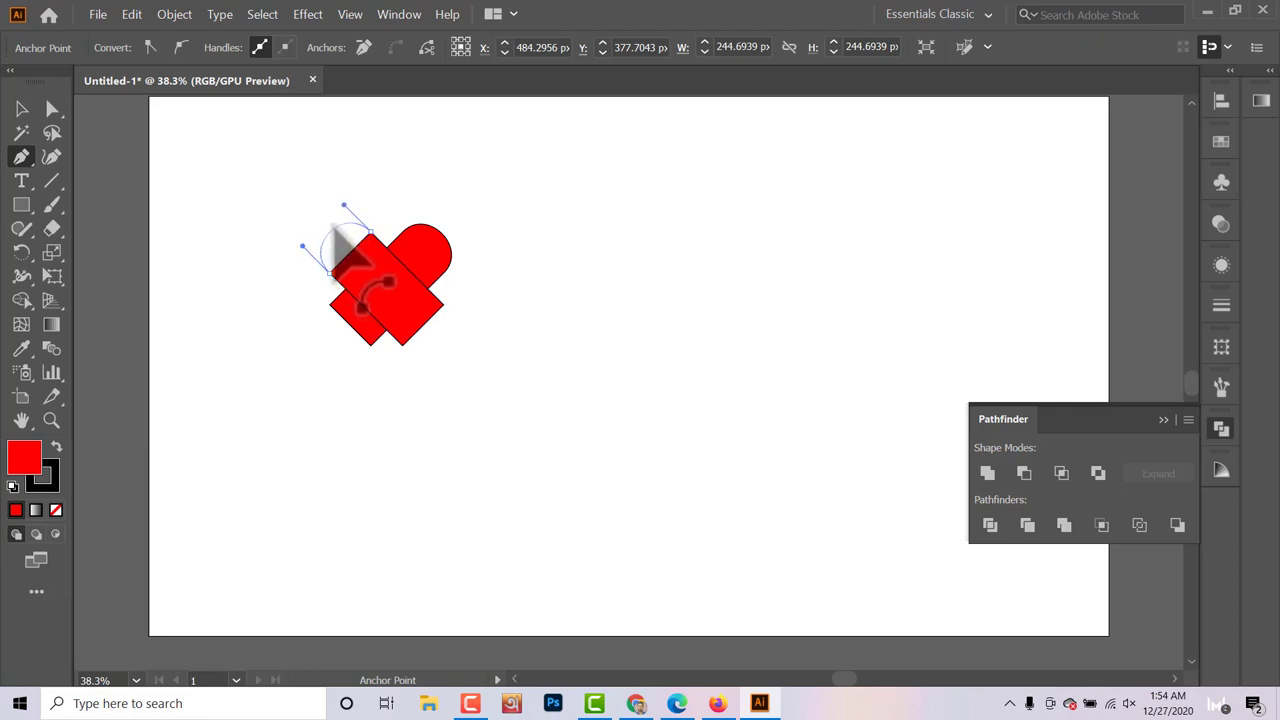
{"action": "left_click_drag", "start_coordinate": [333, 226], "coordinate": [330, 222]}
{"action": "key", "text": "alt+shift"}
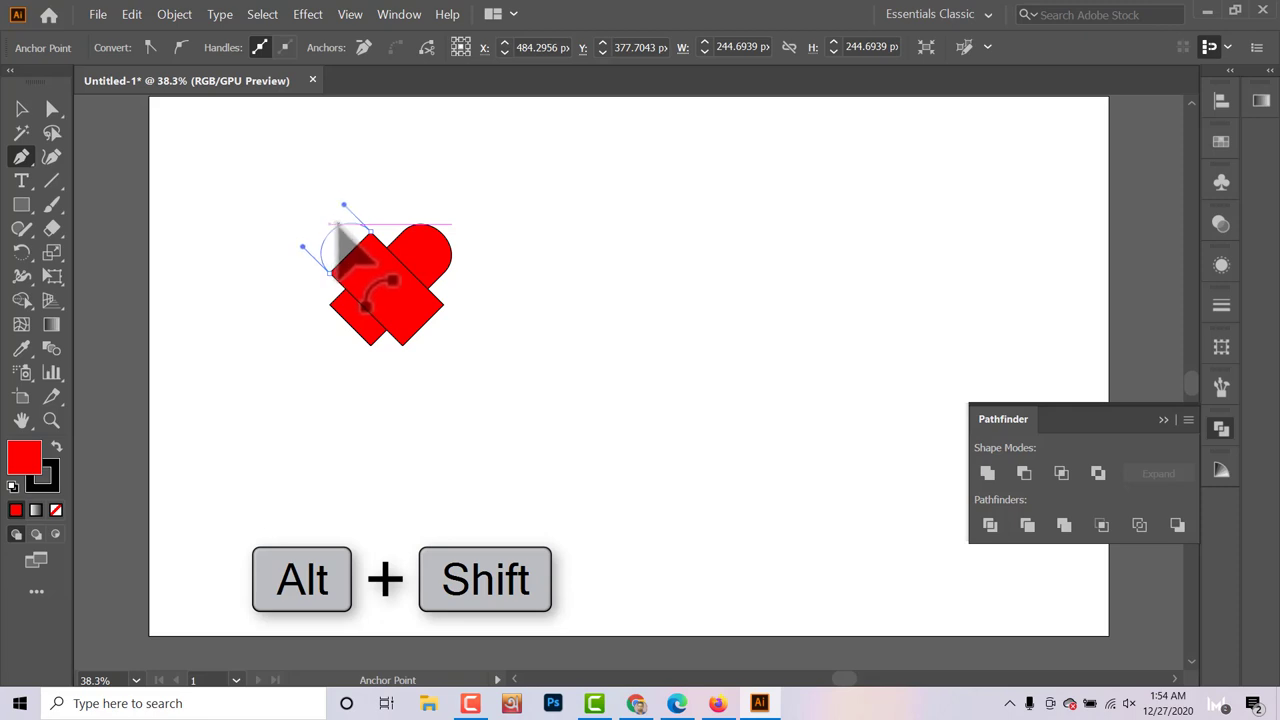
{"action": "left_click_drag", "start_coordinate": [338, 226], "coordinate": [332, 224]}
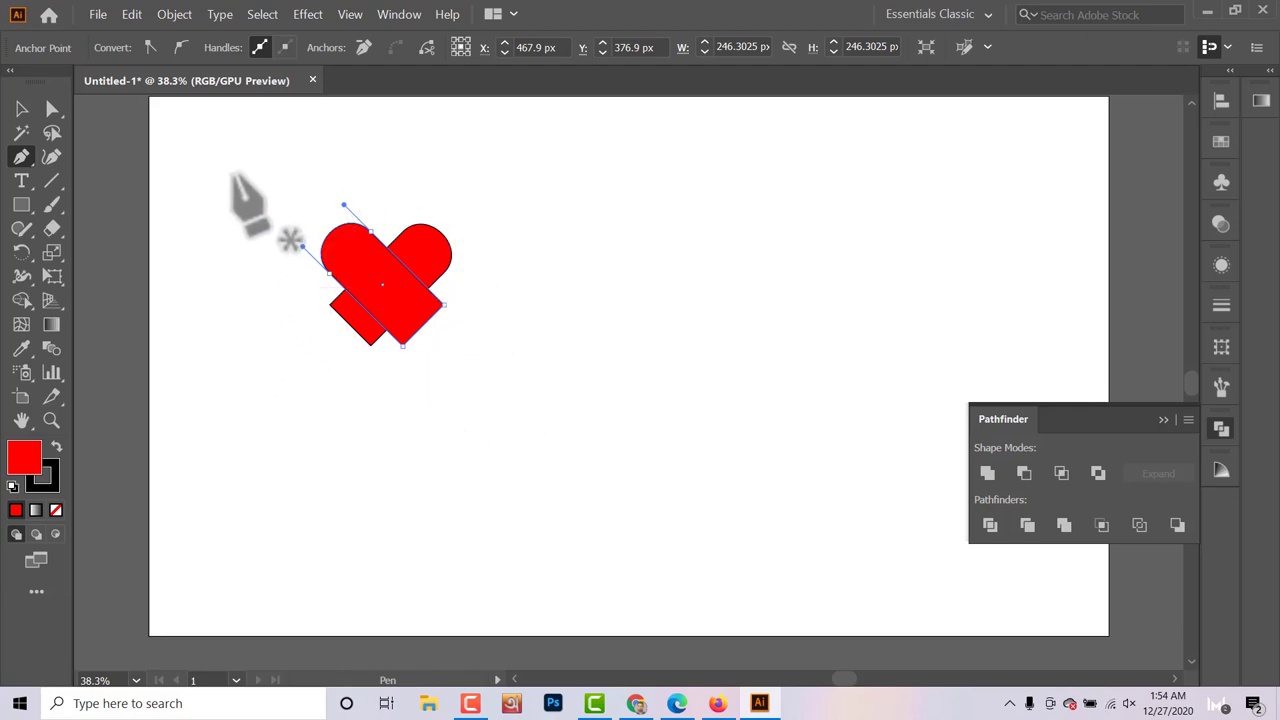
{"action": "left_click", "coordinate": [22, 108]}
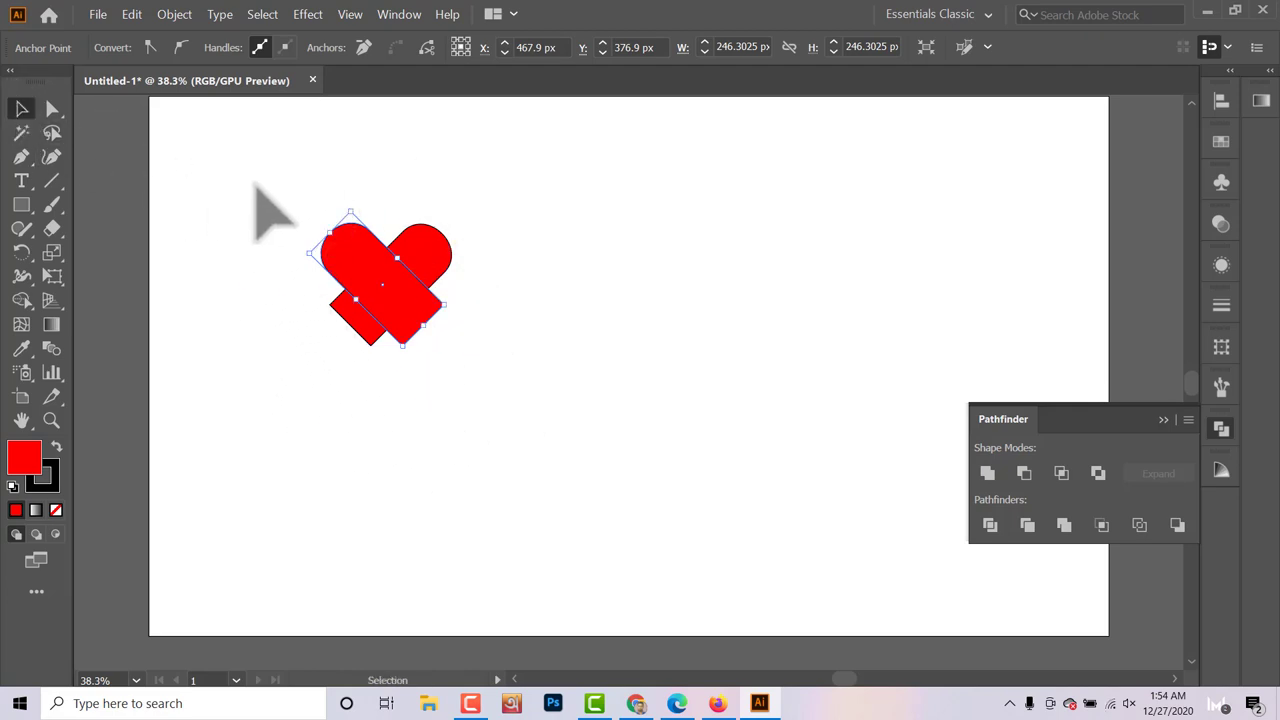
- Select both heart pieces and Alt-delete the two protruding lower square corners with Shape Builder
{"action": "left_click_drag", "start_coordinate": [257, 172], "coordinate": [492, 343]}
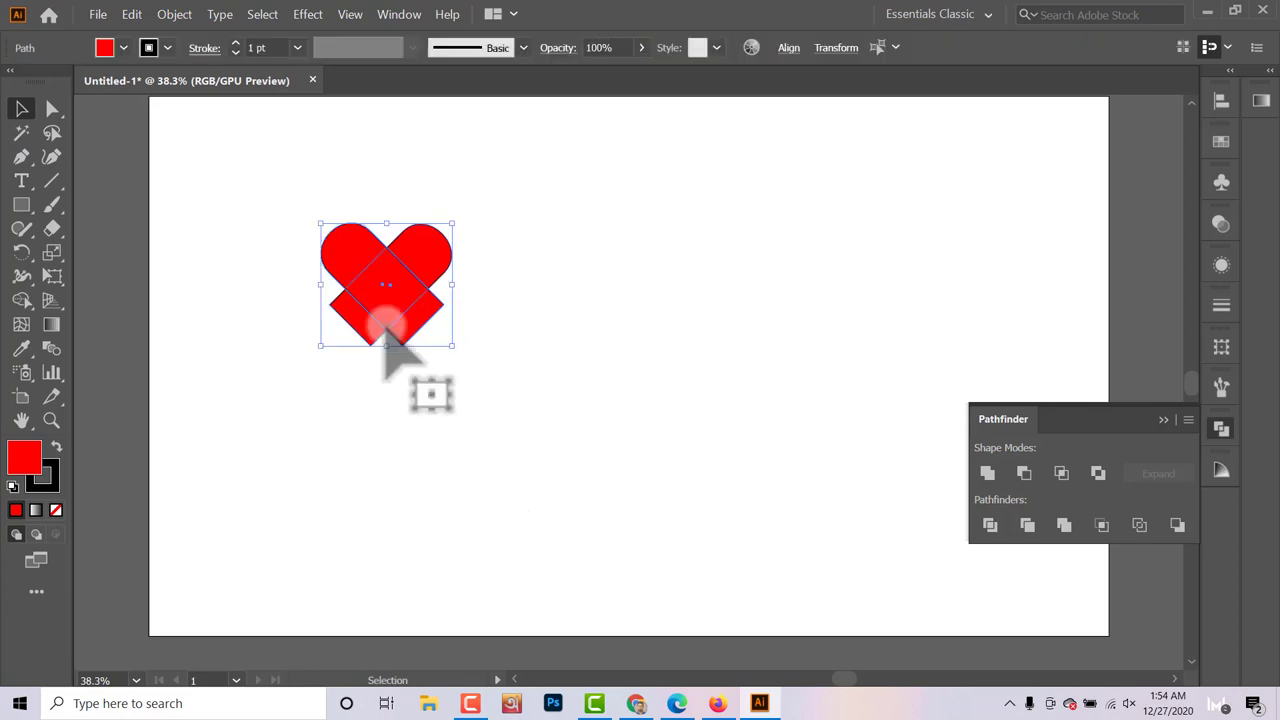
{"action": "key", "text": "p"}
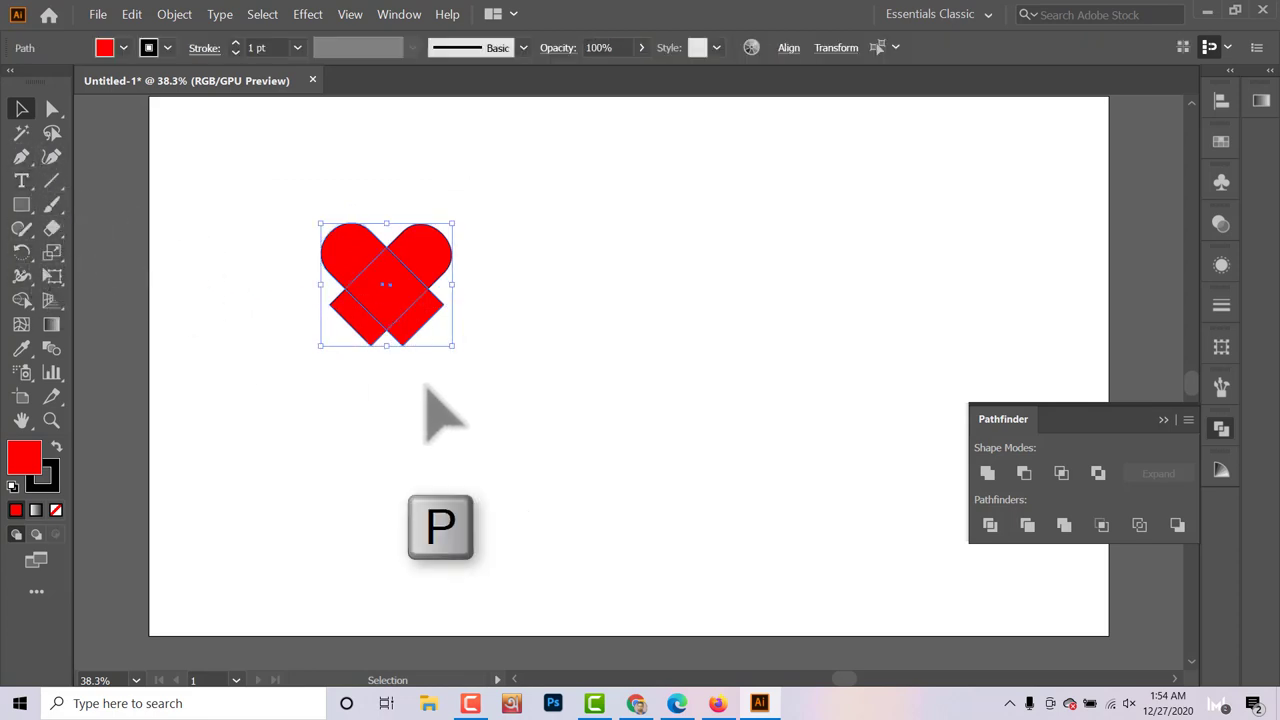
{"action": "left_click", "coordinate": [383, 322]}
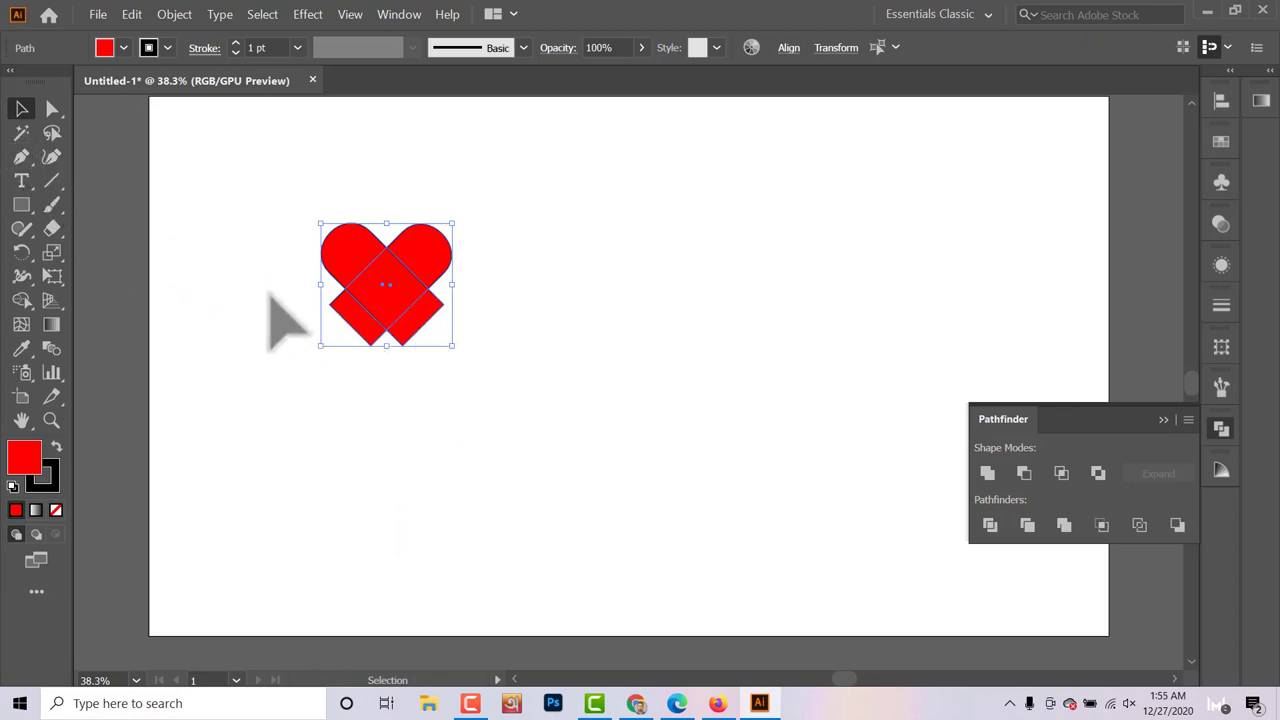
{"action": "key", "text": "shift+m"}
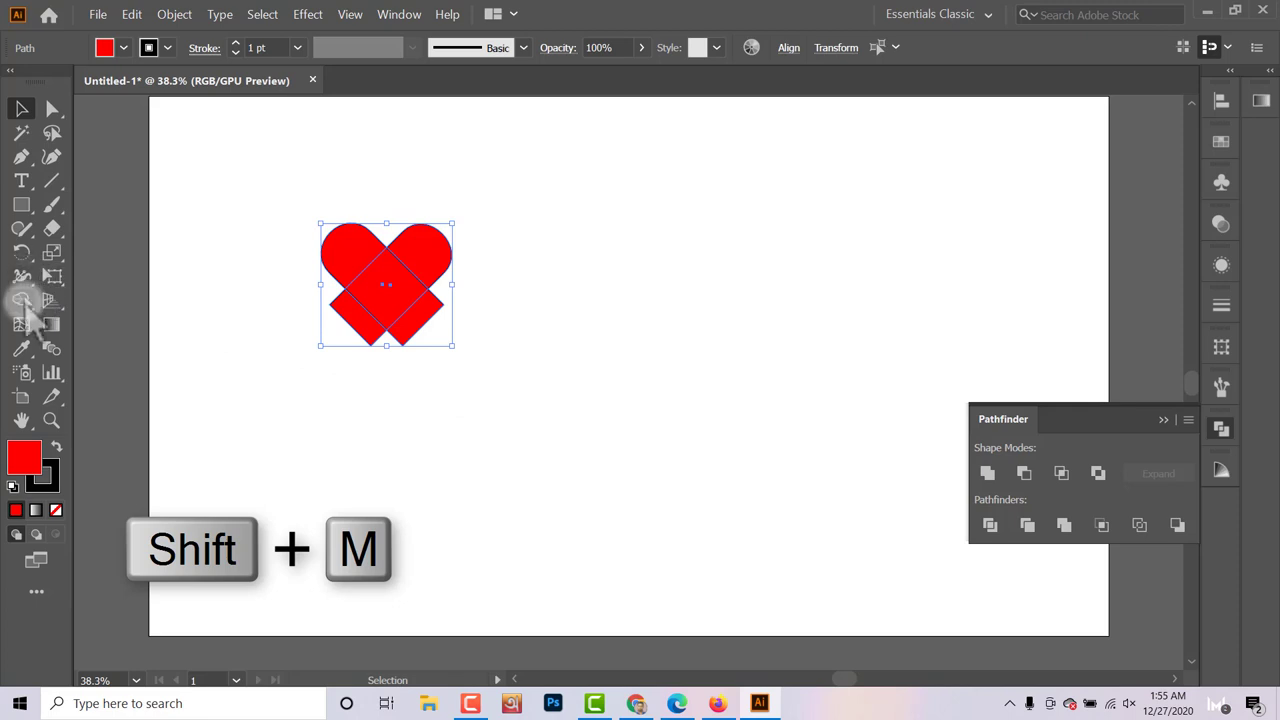
{"action": "left_click", "coordinate": [22, 300]}
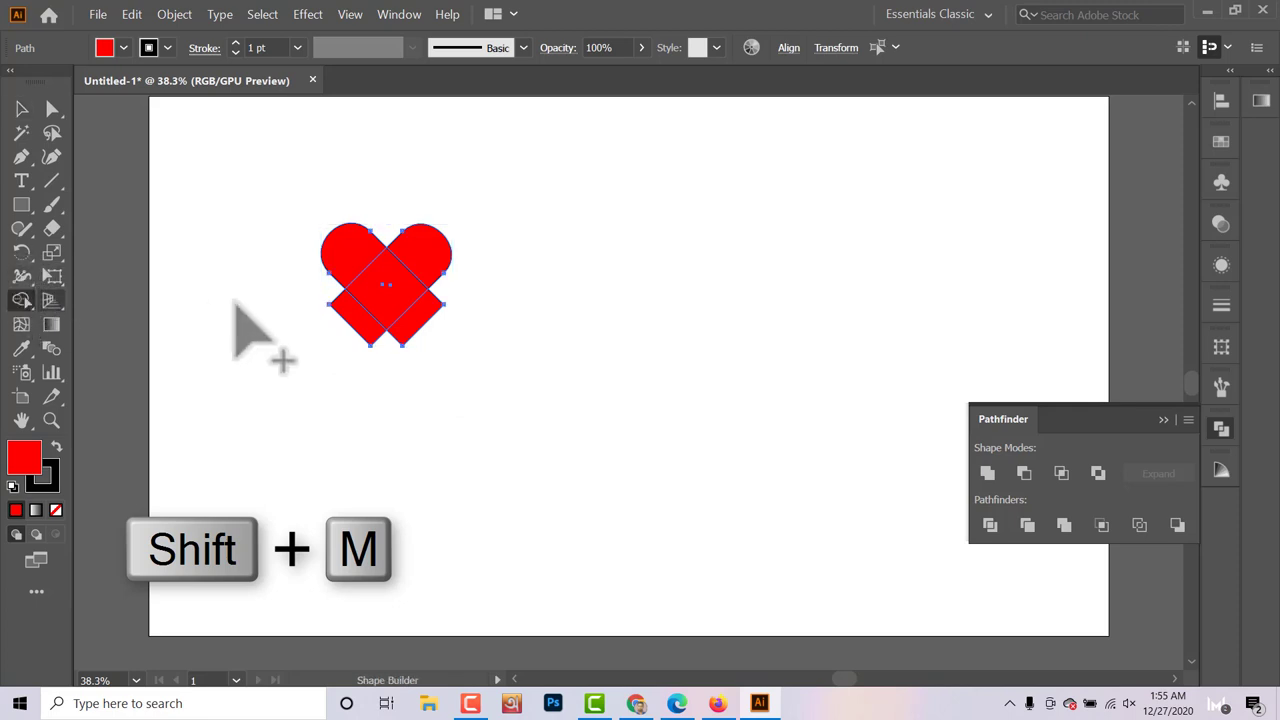
{"action": "left_click", "coordinate": [414, 330], "text": "alt"}
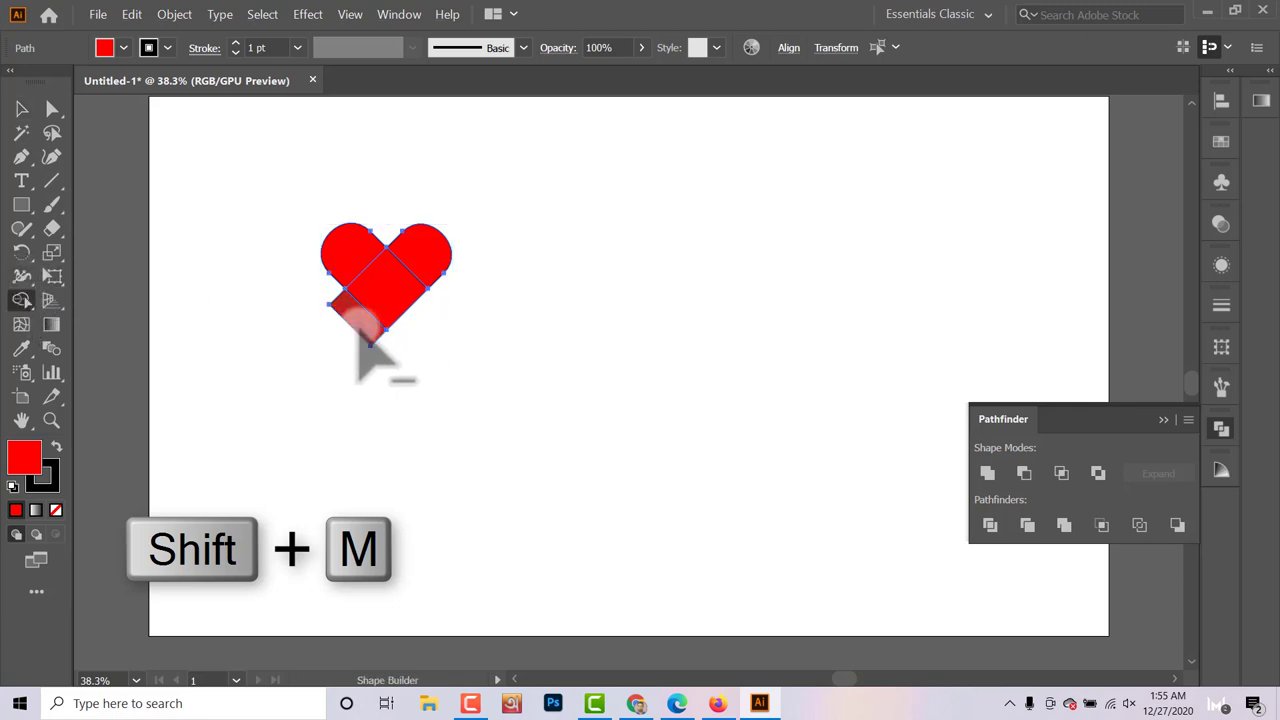
{"action": "left_click", "coordinate": [362, 330], "text": "alt"}
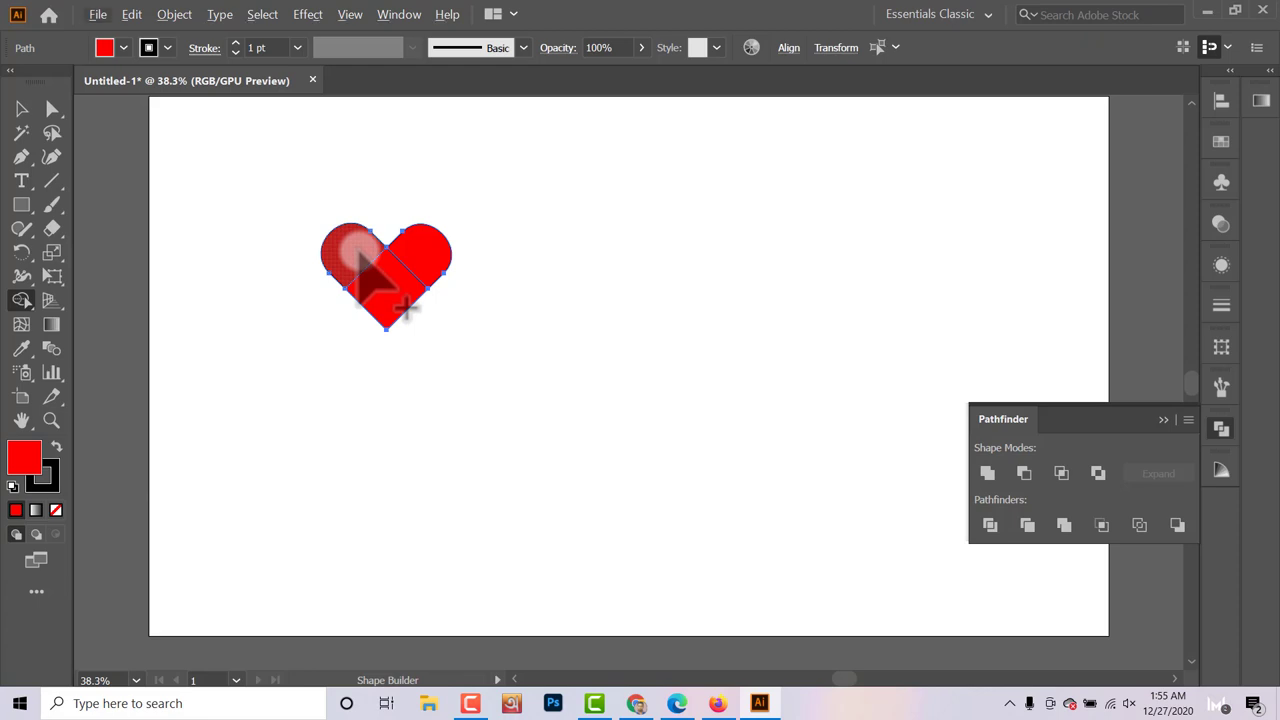
- Undo an accidental deletion, then merge all remaining pieces into one red heart shape
{"action": "left_click_drag", "start_coordinate": [358, 250], "coordinate": [416, 258]}
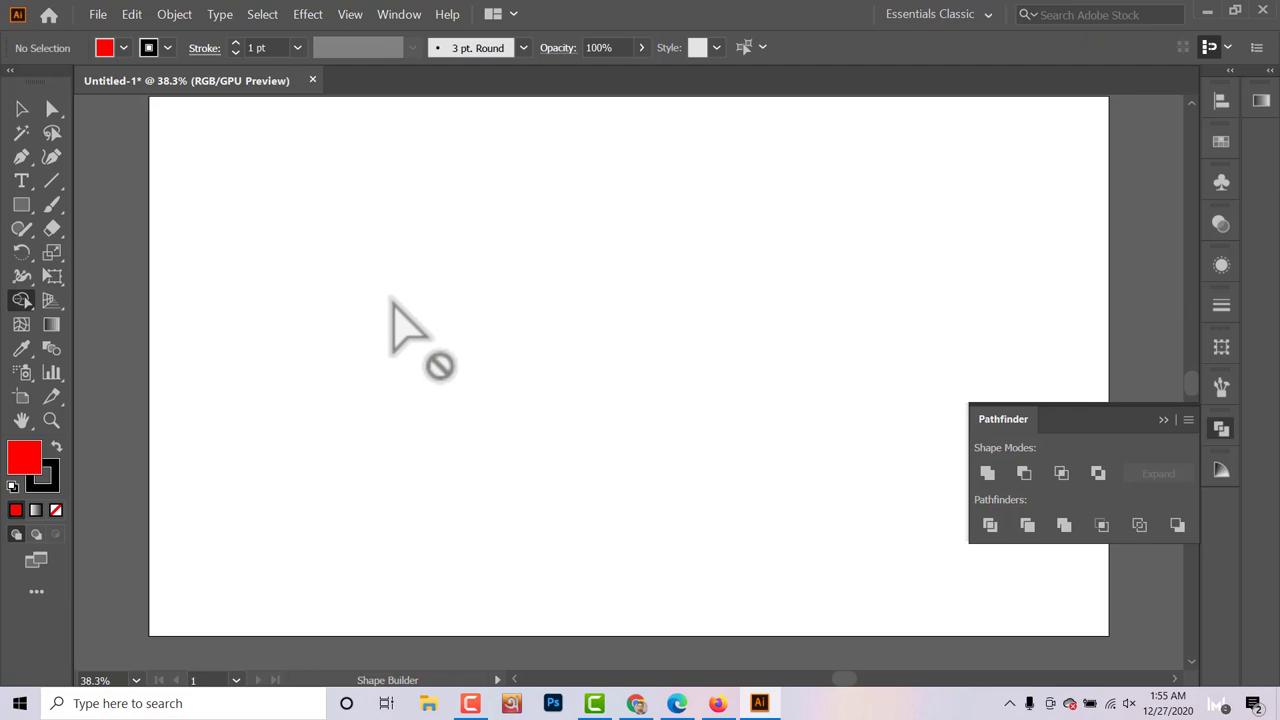
{"action": "key", "text": "ctrl+z"}
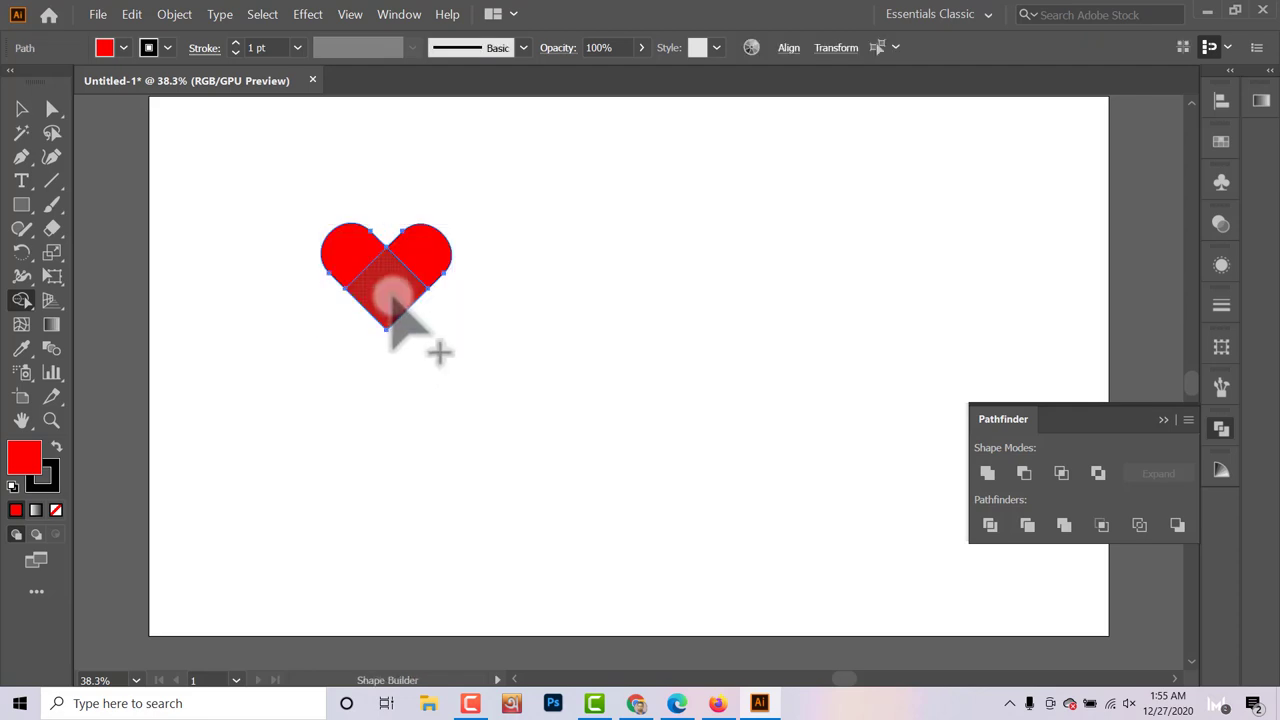
{"action": "left_click_drag", "start_coordinate": [410, 266], "coordinate": [402, 296]}
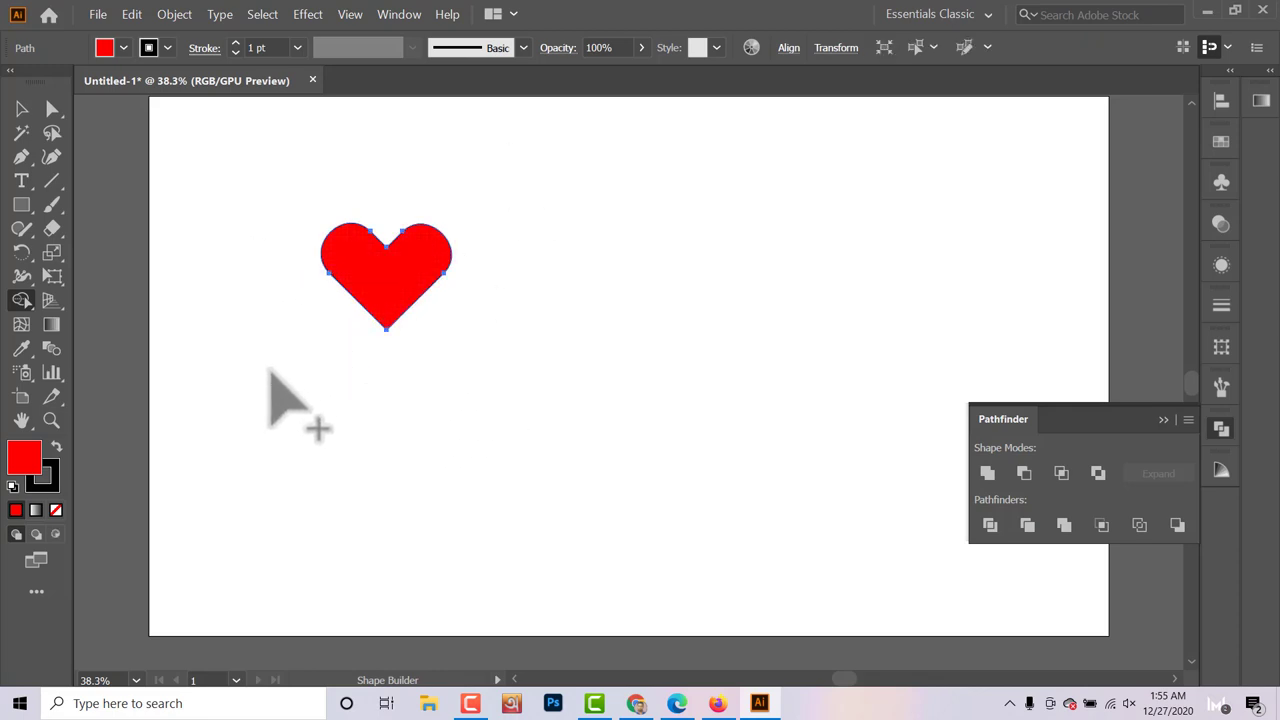
{"action": "scroll", "coordinate": [269, 364], "scroll_direction": "up", "scroll_amount": 3}
{"action": "scroll", "coordinate": [269, 362], "scroll_direction": "down", "scroll_amount": 3}
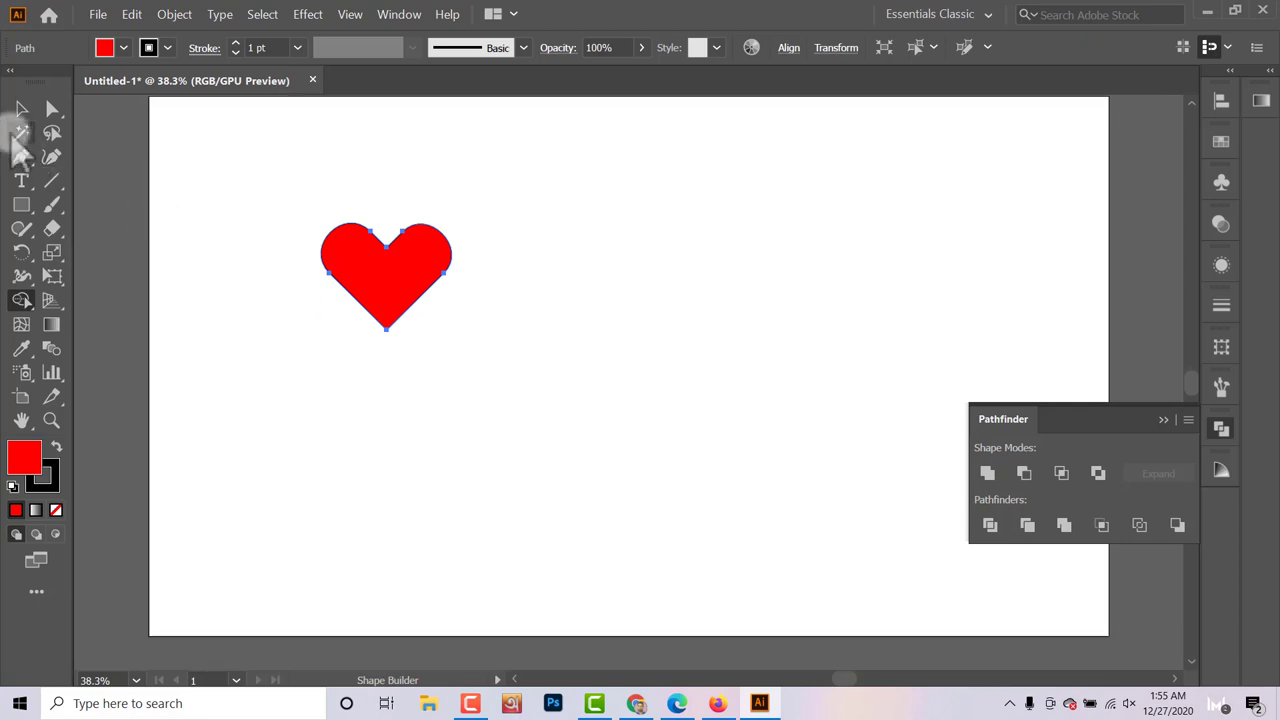
{"action": "scroll", "coordinate": [555, 430], "scroll_direction": "up", "scroll_amount": 1}
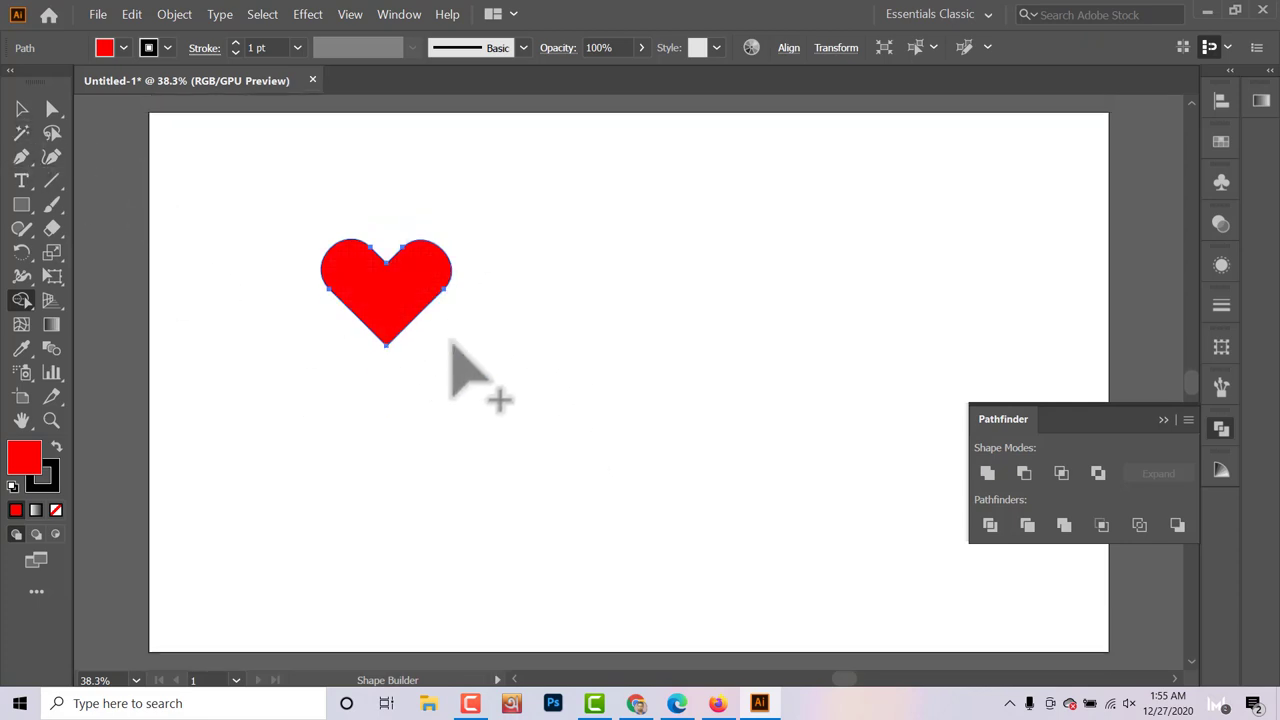